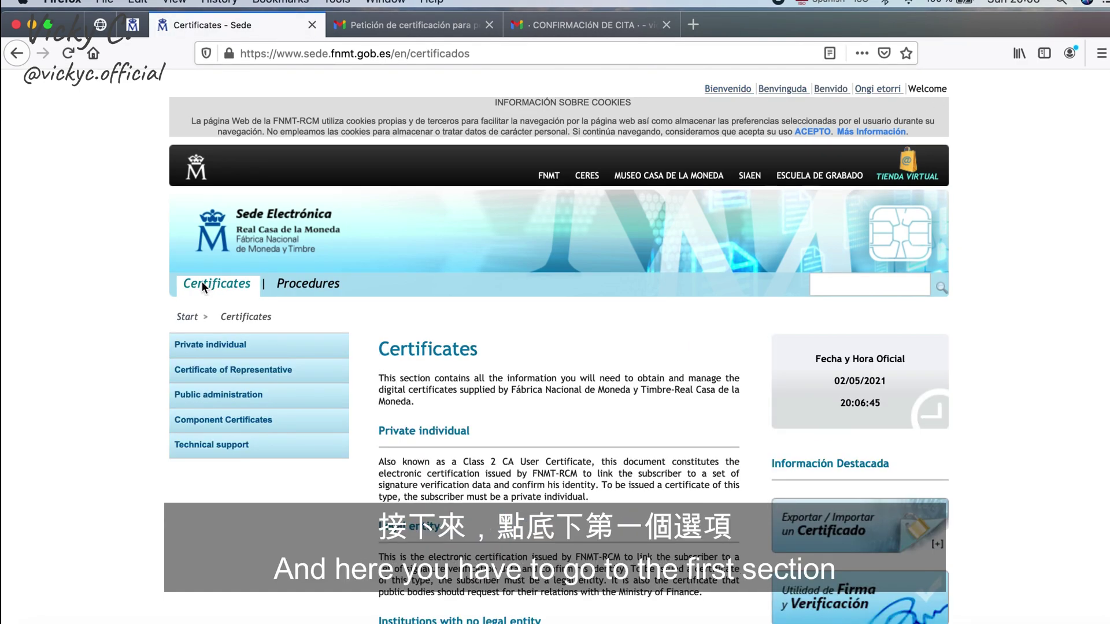
- Open the 'Private individual' page from the Certificates sidebar menu
{"action": "left_click", "coordinate": [200, 348]}
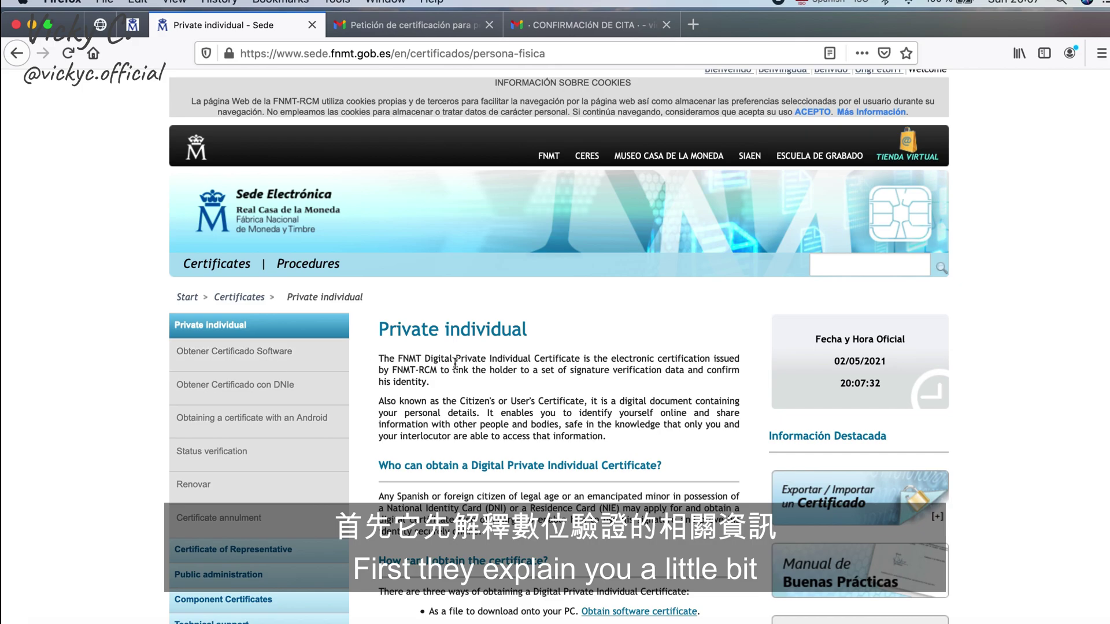
- Scroll down the Private individual page to reach the software certificate instructions
{"action": "scroll", "coordinate": [479, 372], "scroll_direction": "down", "scroll_amount": 3}
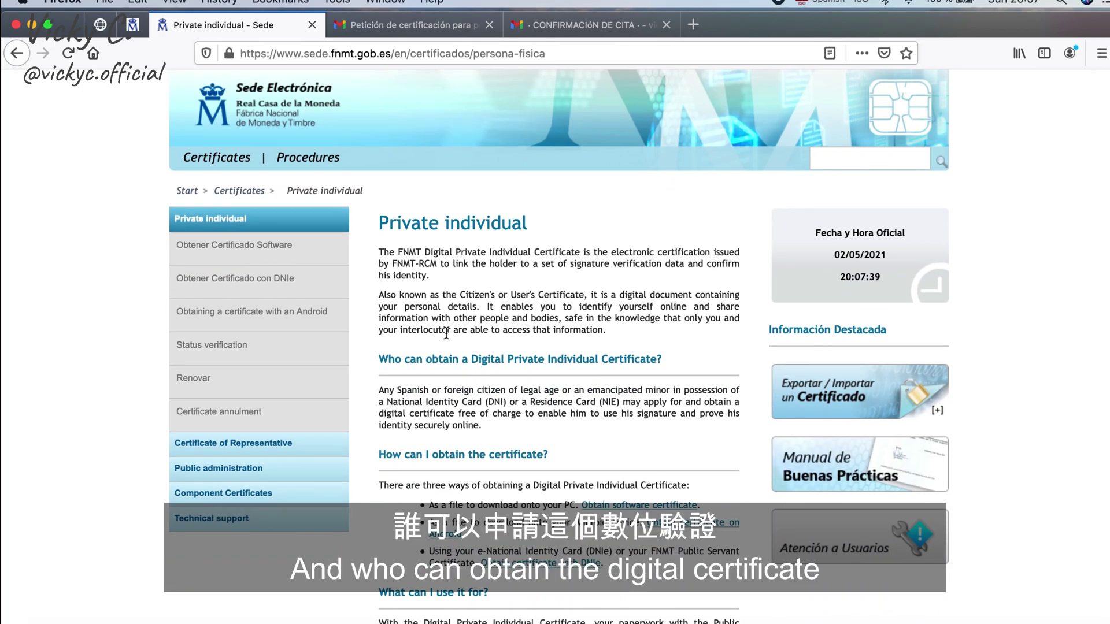
{"action": "scroll", "coordinate": [451, 382], "scroll_direction": "down", "scroll_amount": 1}
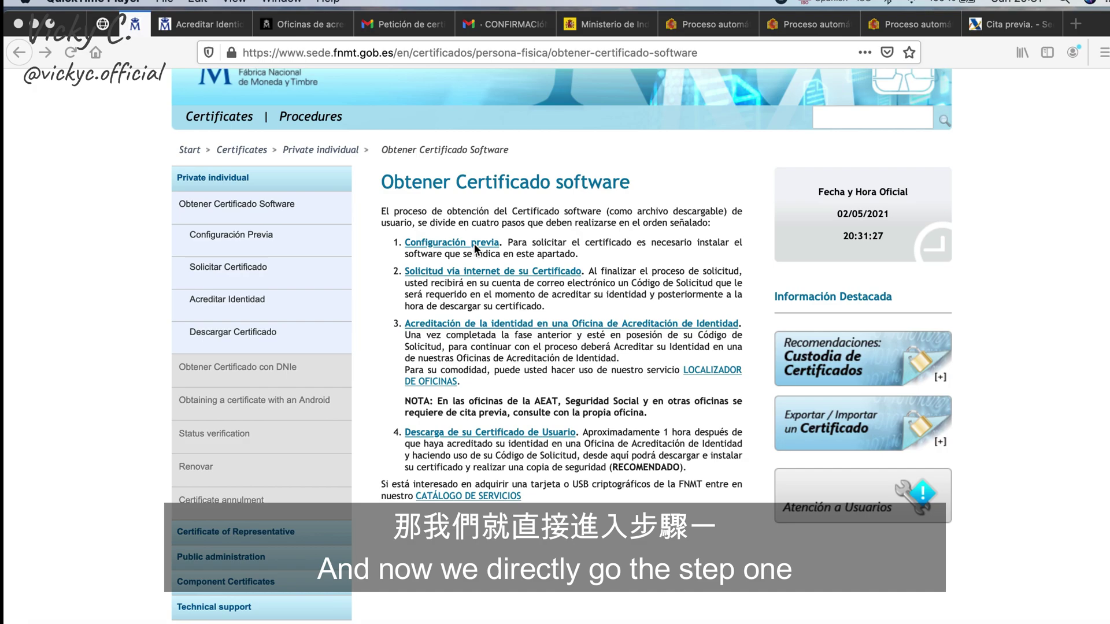
- Open step 1, Configuración previa, and read through its instructions
{"action": "left_click", "coordinate": [476, 243]}
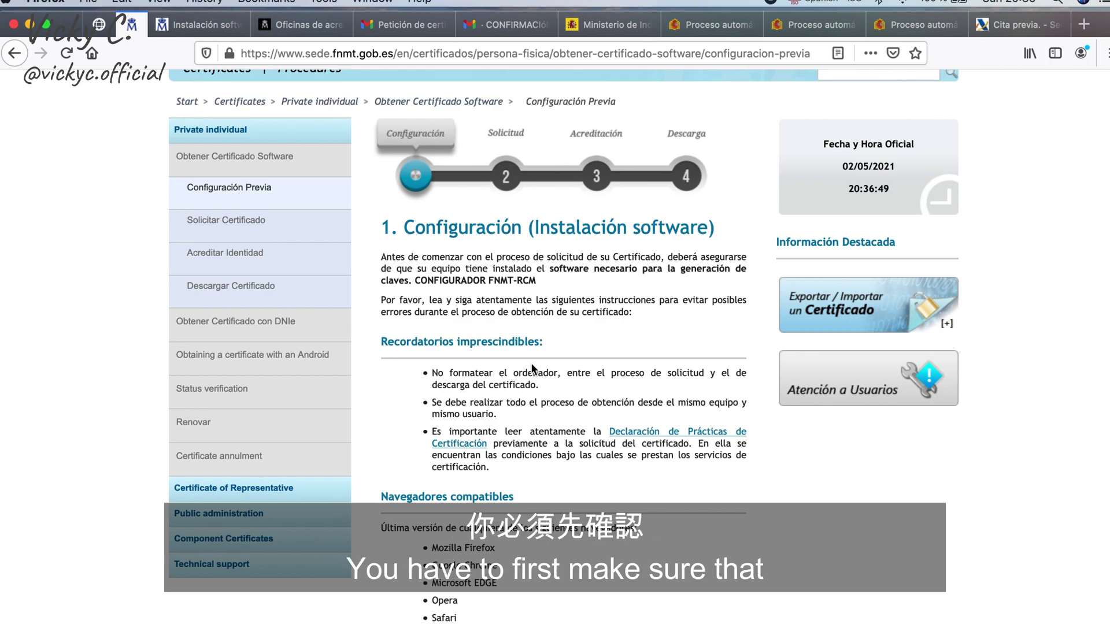
{"action": "scroll", "coordinate": [531, 364], "scroll_direction": "down", "scroll_amount": 3}
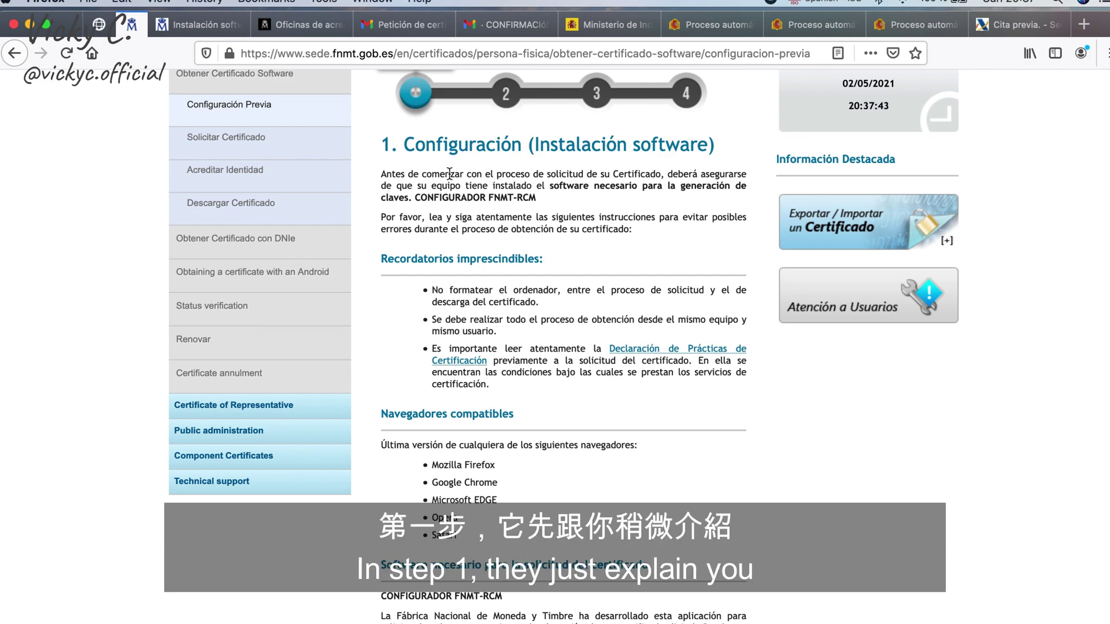
{"action": "scroll", "coordinate": [451, 240], "scroll_direction": "down", "scroll_amount": 2}
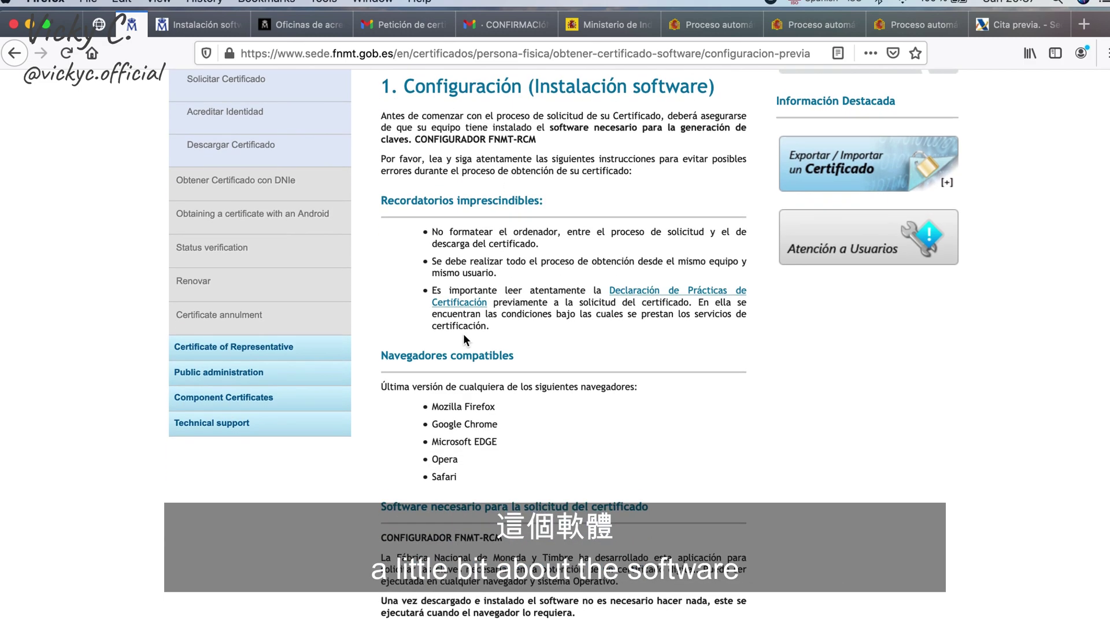
{"action": "scroll", "coordinate": [462, 362], "scroll_direction": "down", "scroll_amount": 3}
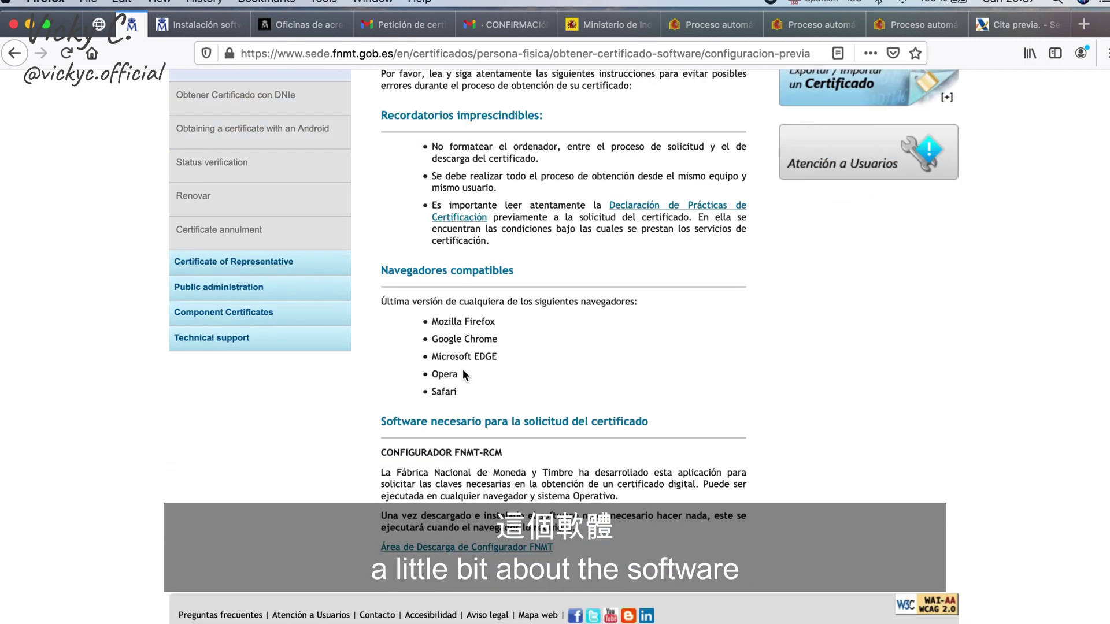
- Review the Configurador FNMT-RCM download area, then go back to the previous page
{"action": "left_click", "coordinate": [480, 547]}
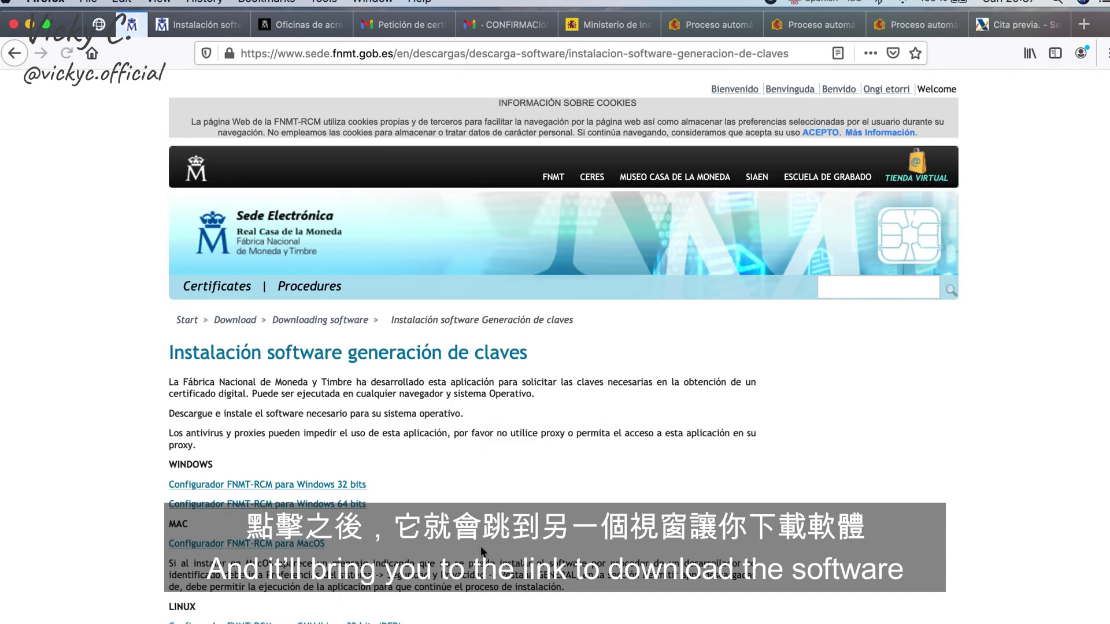
{"action": "scroll", "coordinate": [437, 445], "scroll_direction": "down", "scroll_amount": 2}
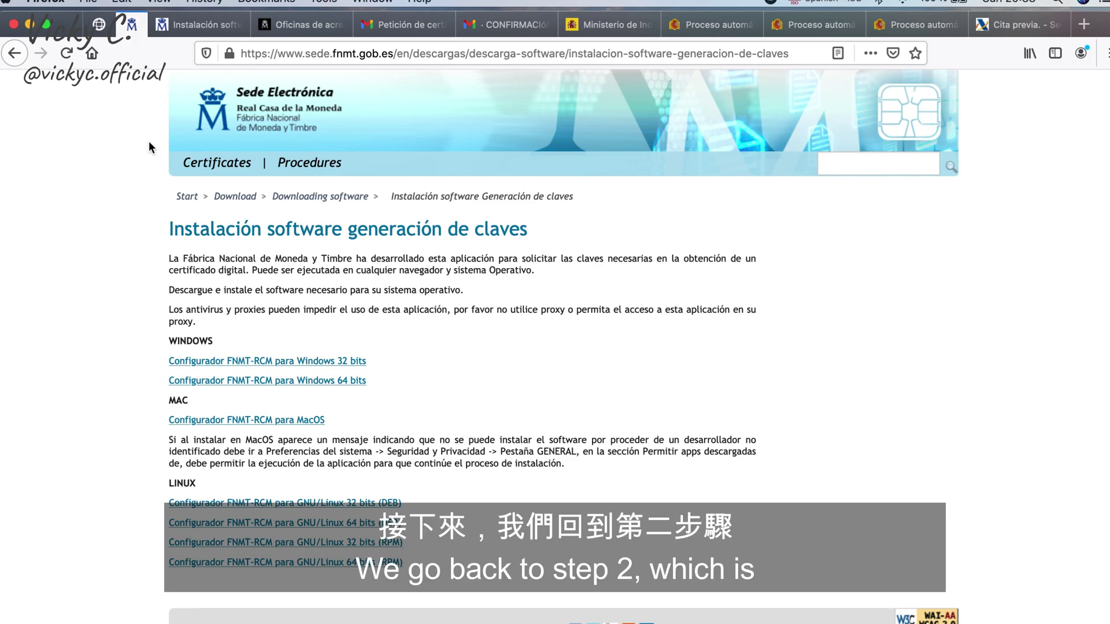
{"action": "left_click", "coordinate": [15, 53]}
{"action": "scroll", "coordinate": [365, 342], "scroll_direction": "up", "scroll_amount": 3}
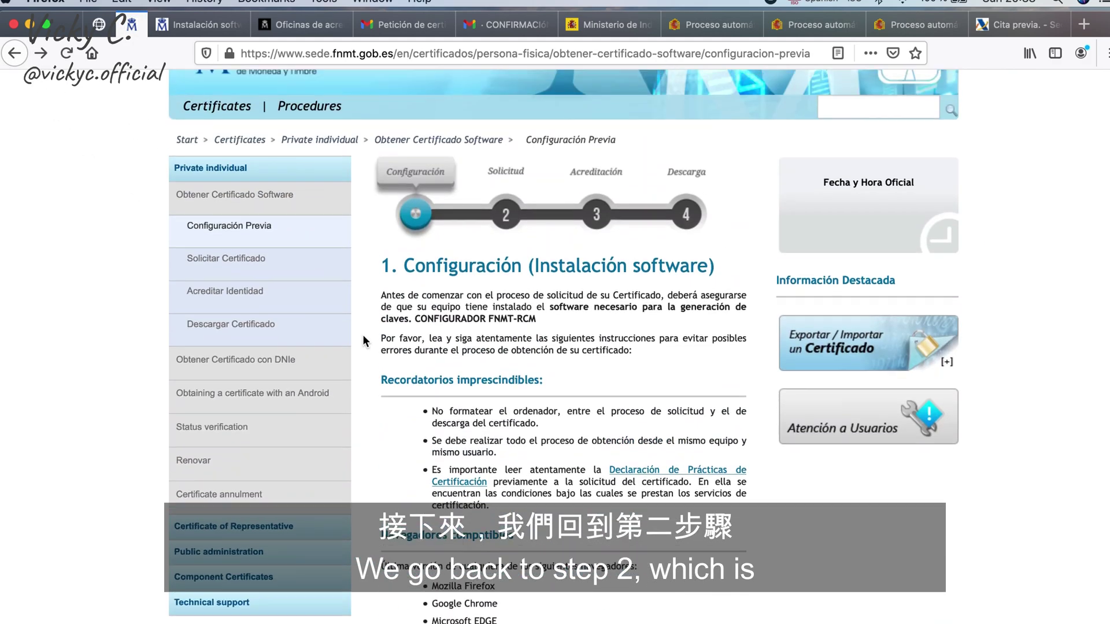
{"action": "scroll", "coordinate": [366, 342], "scroll_direction": "up", "scroll_amount": 2}
- Open the step 2 Solicitar Certificado form and scroll through it
{"action": "left_click", "coordinate": [225, 345]}
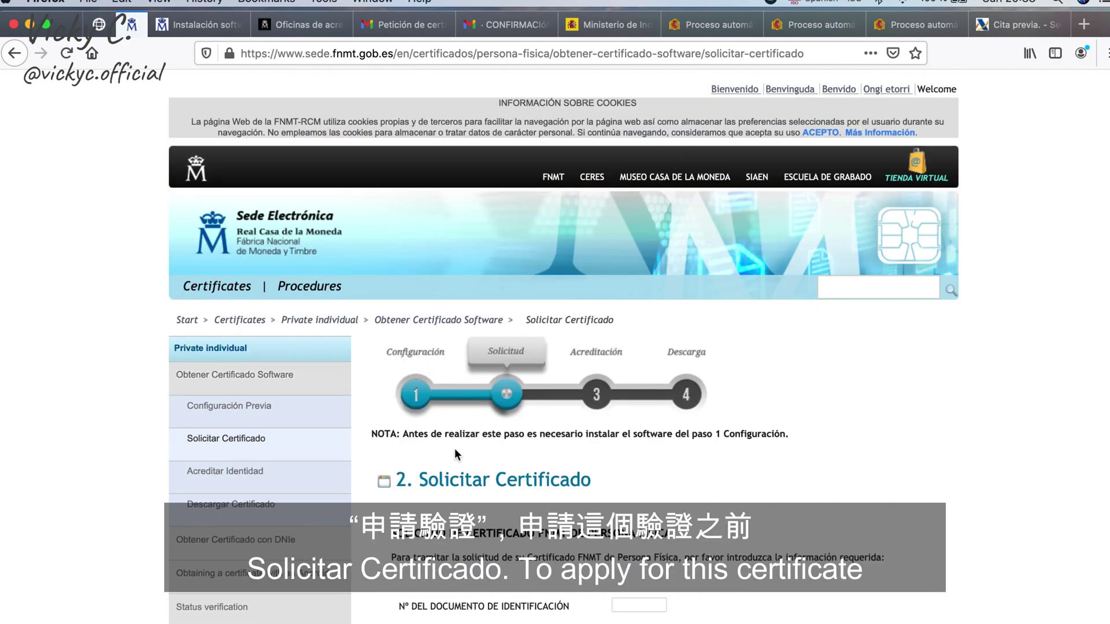
{"action": "scroll", "coordinate": [454, 449], "scroll_direction": "down", "scroll_amount": 4}
{"action": "scroll", "coordinate": [535, 406], "scroll_direction": "down", "scroll_amount": 2}
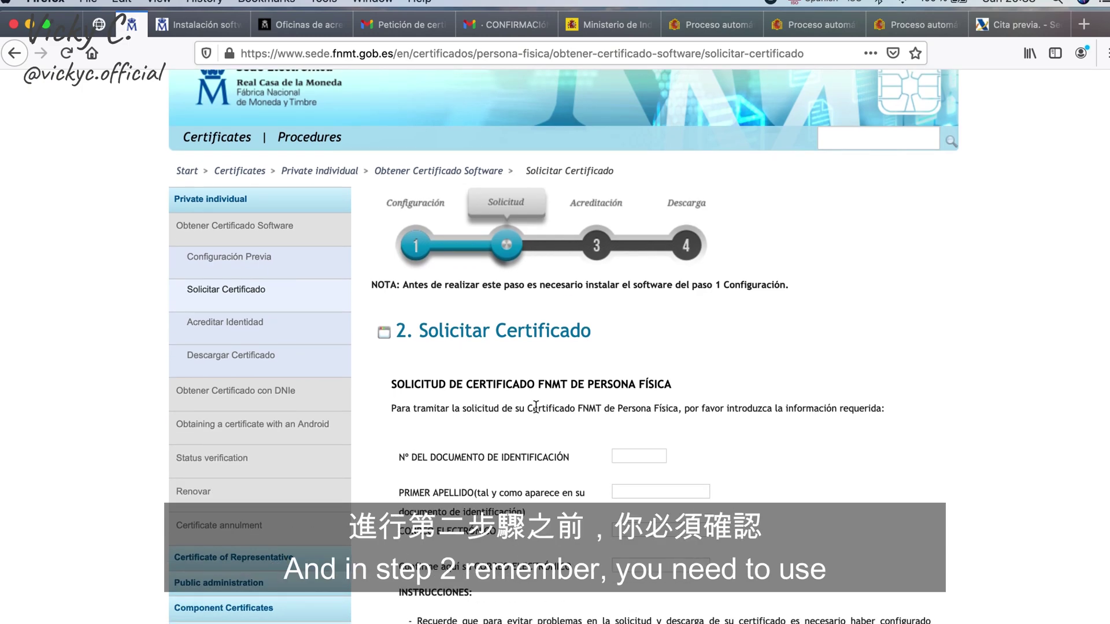
{"action": "scroll", "coordinate": [536, 406], "scroll_direction": "down", "scroll_amount": 1}
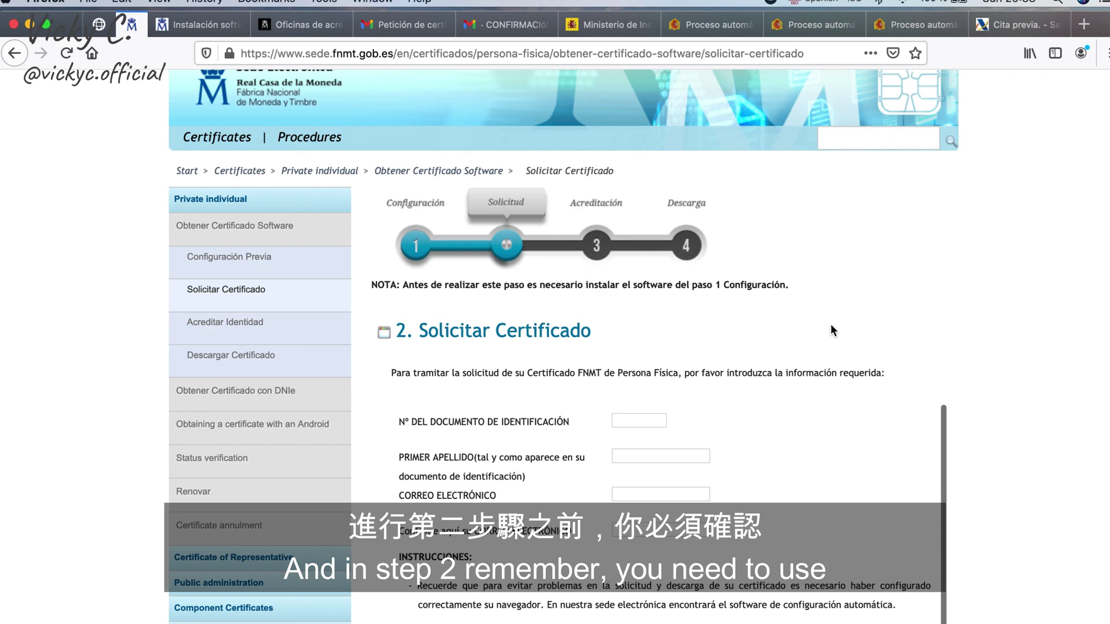
{"action": "scroll", "coordinate": [831, 327], "scroll_direction": "down", "scroll_amount": 3}
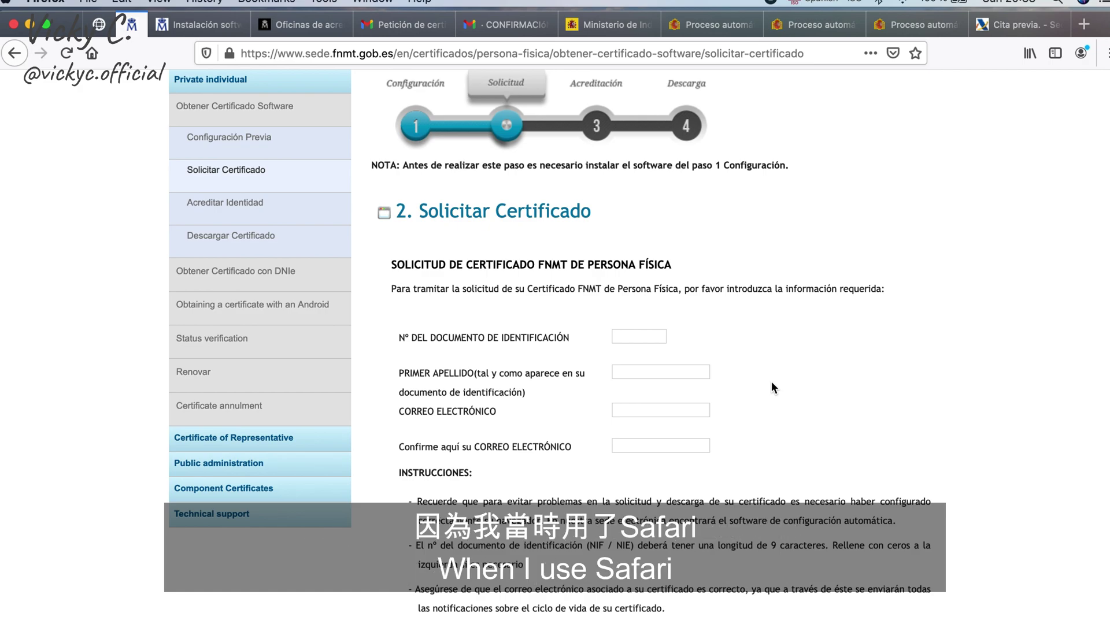
- Go through the ID document number, first surname, e-mail and e-mail confirmation fields
{"action": "left_click", "coordinate": [647, 339]}
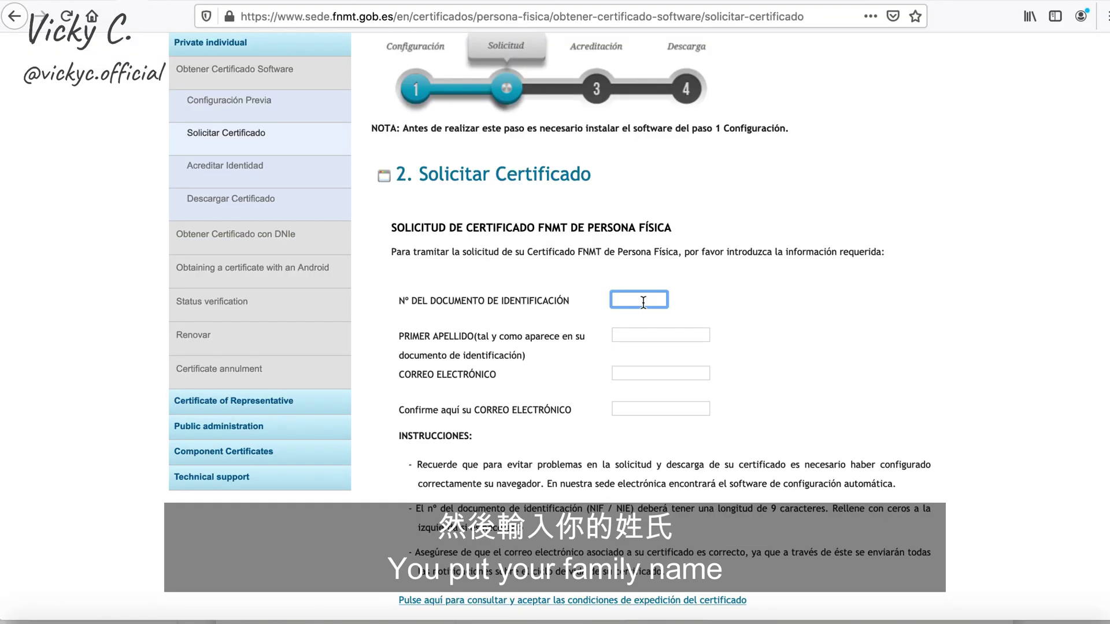
{"action": "scroll", "coordinate": [636, 343], "scroll_direction": "down", "scroll_amount": 1}
{"action": "left_click", "coordinate": [634, 343]}
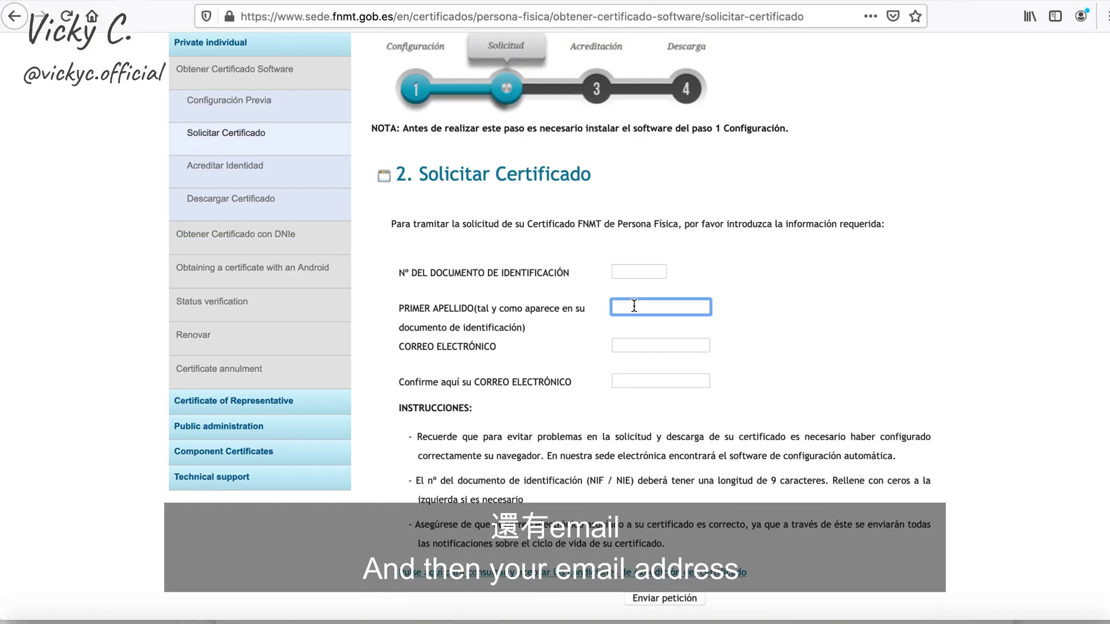
{"action": "left_click", "coordinate": [628, 347]}
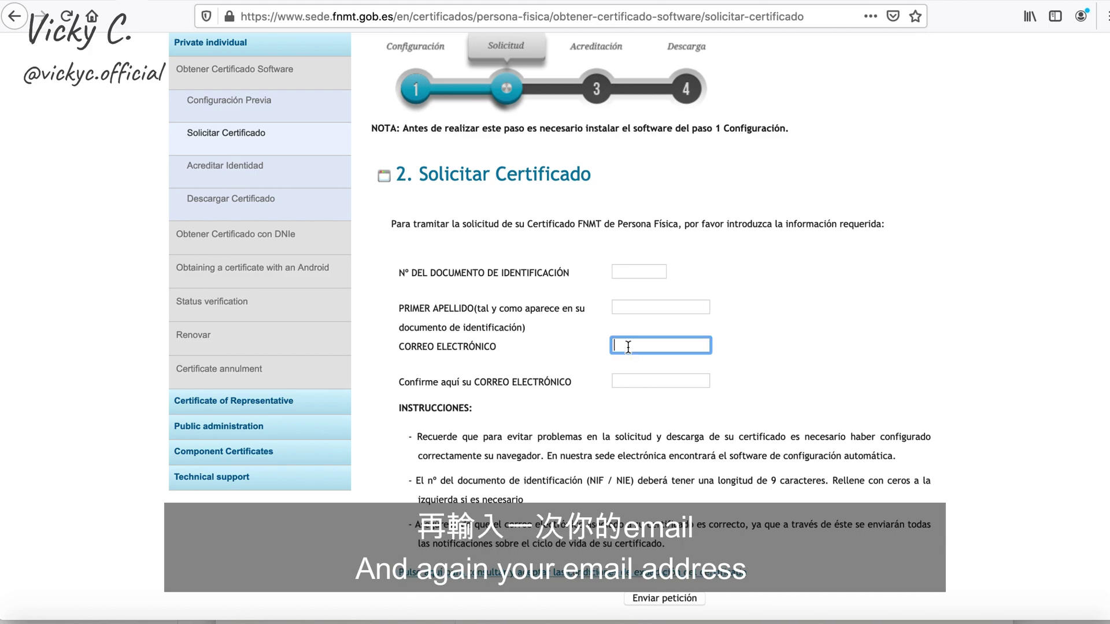
{"action": "left_click", "coordinate": [632, 376]}
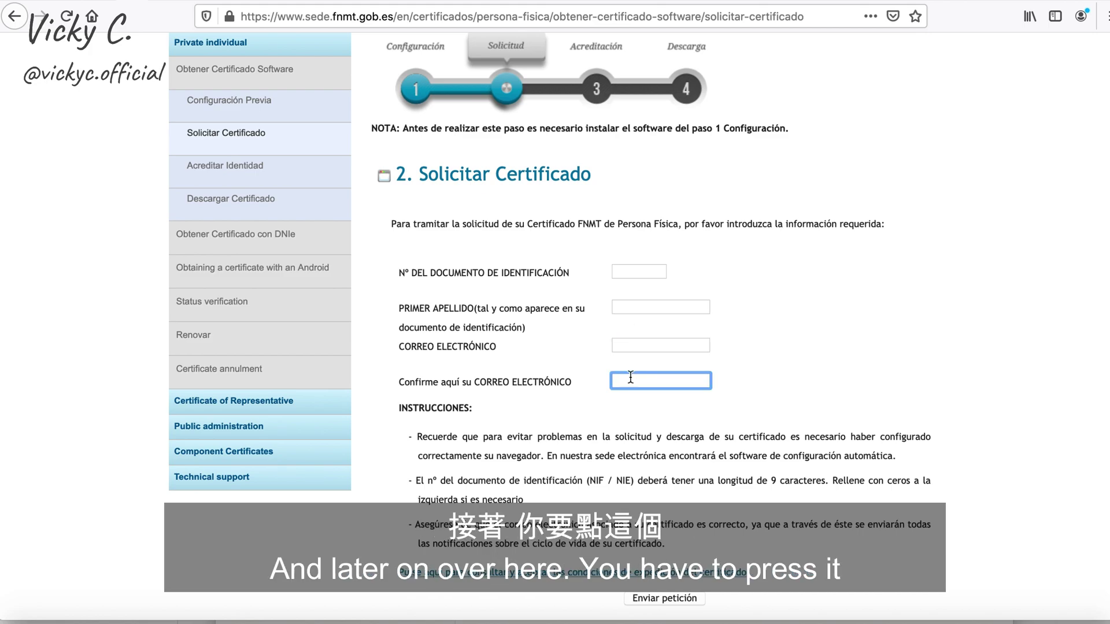
{"action": "scroll", "coordinate": [587, 424], "scroll_direction": "down", "scroll_amount": 1}
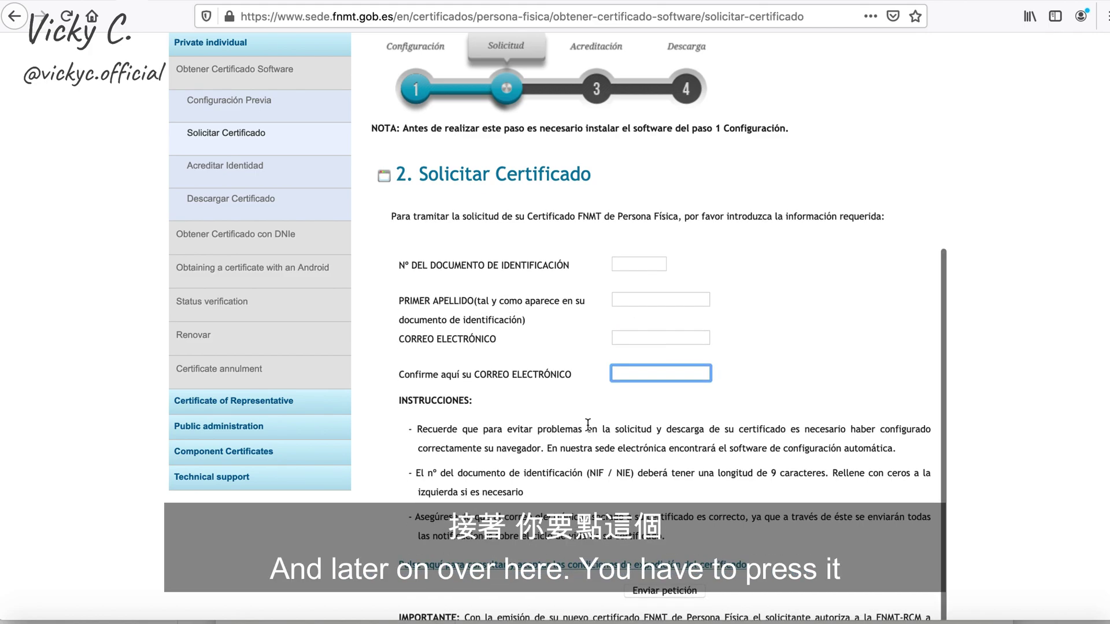
- View and accept the certificate issuing conditions, then go to step 3, Acreditar Identidad
{"action": "left_click", "coordinate": [464, 570]}
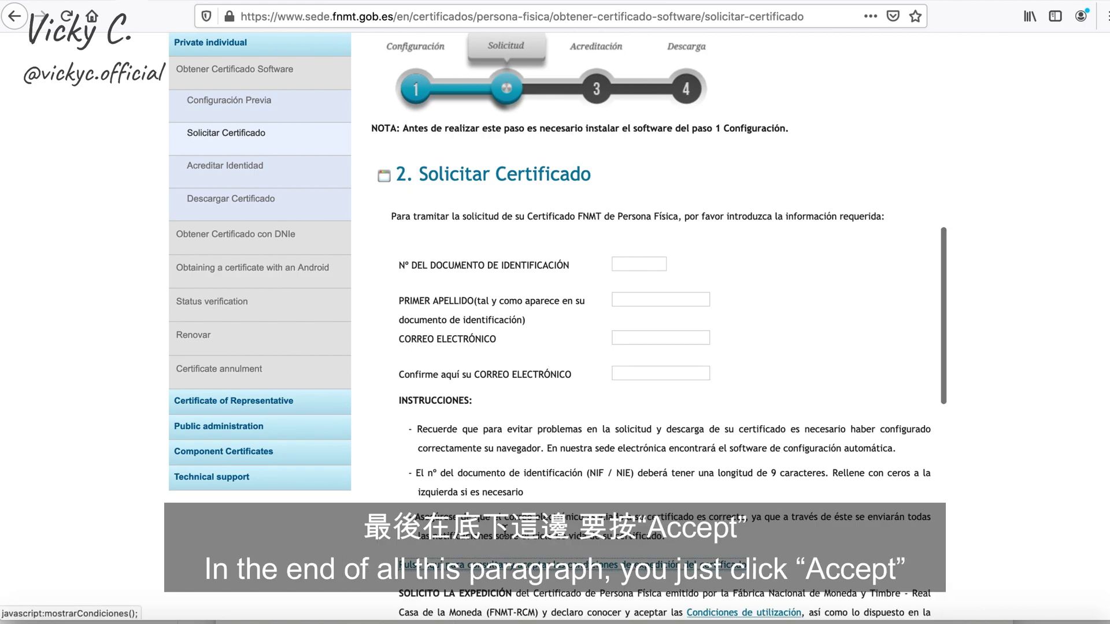
{"action": "scroll", "coordinate": [503, 535], "scroll_direction": "down", "scroll_amount": 10}
{"action": "scroll", "coordinate": [504, 530], "scroll_direction": "down", "scroll_amount": 5}
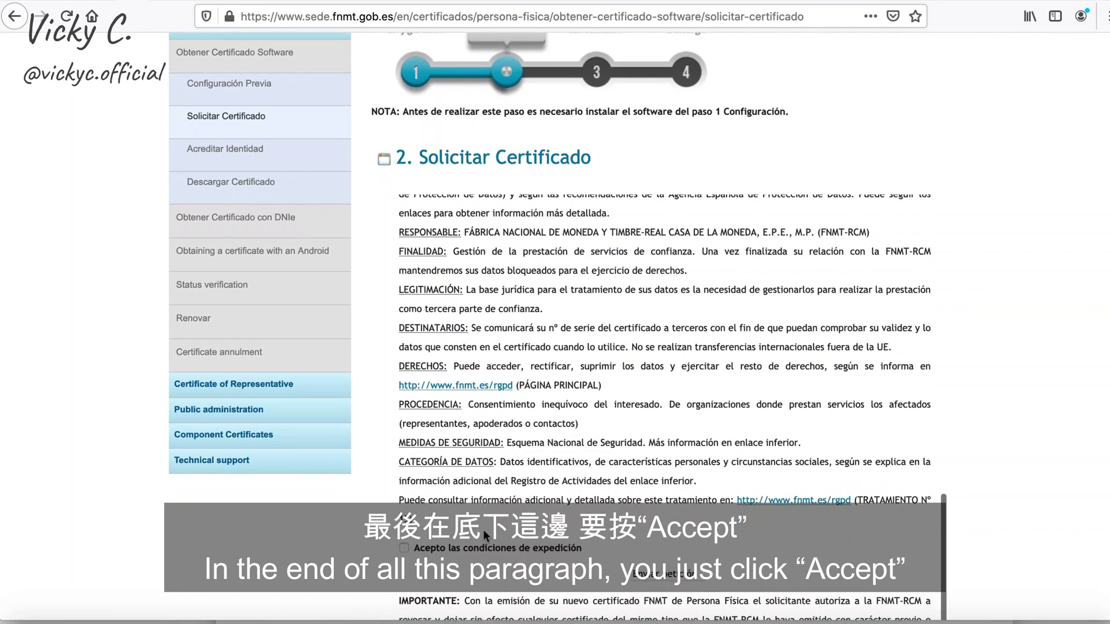
{"action": "left_click", "coordinate": [404, 548]}
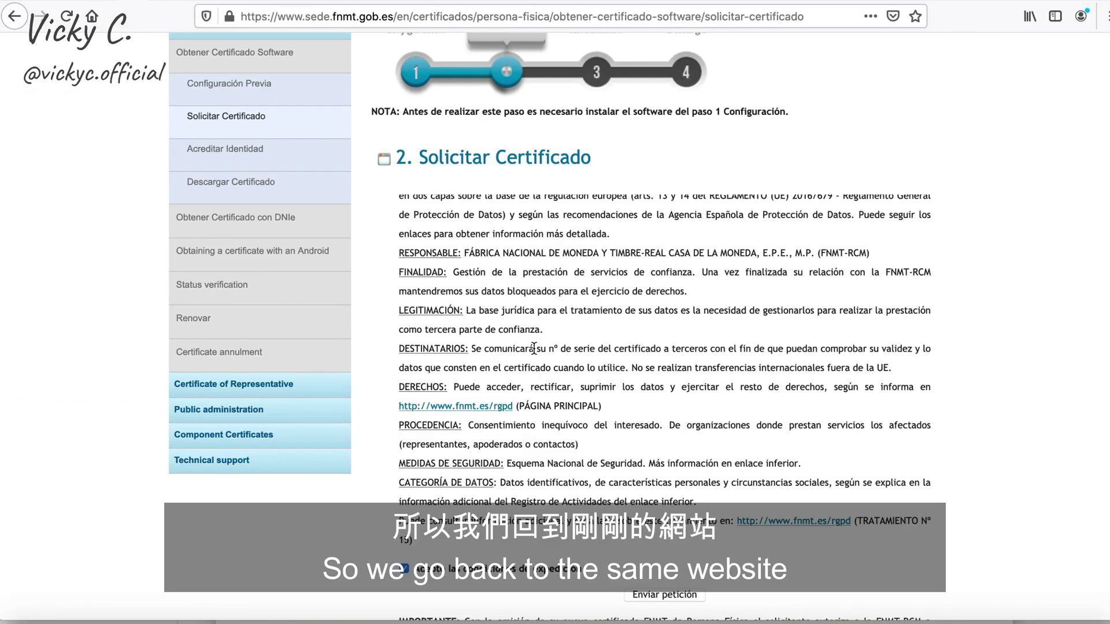
{"action": "scroll", "coordinate": [534, 348], "scroll_direction": "down", "scroll_amount": 1}
{"action": "scroll", "coordinate": [604, 146], "scroll_direction": "up", "scroll_amount": 3}
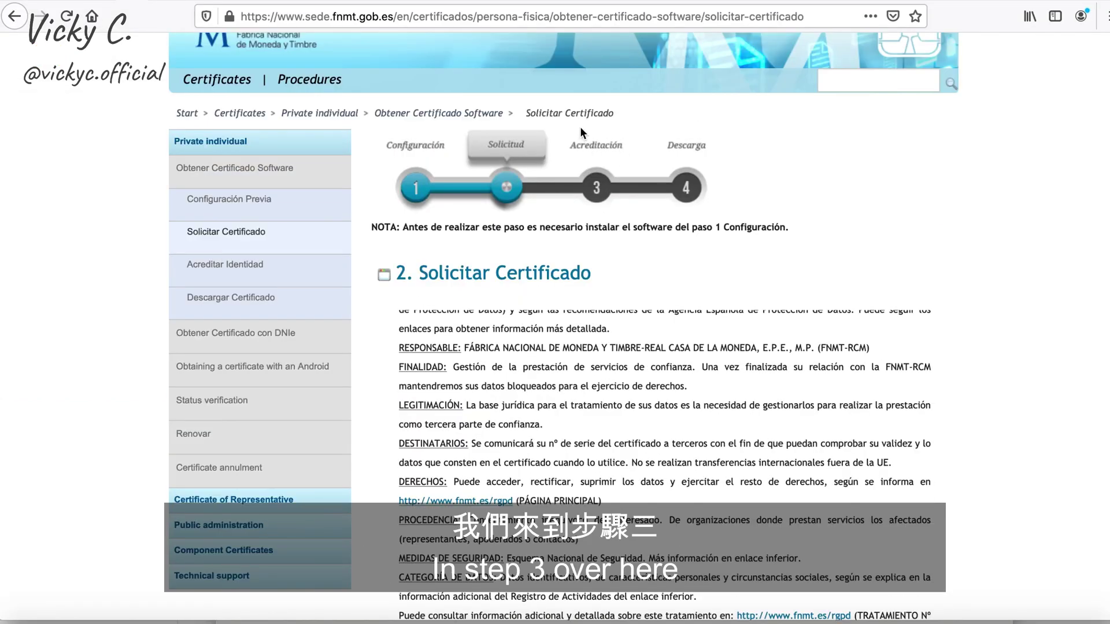
{"action": "left_click", "coordinate": [224, 254]}
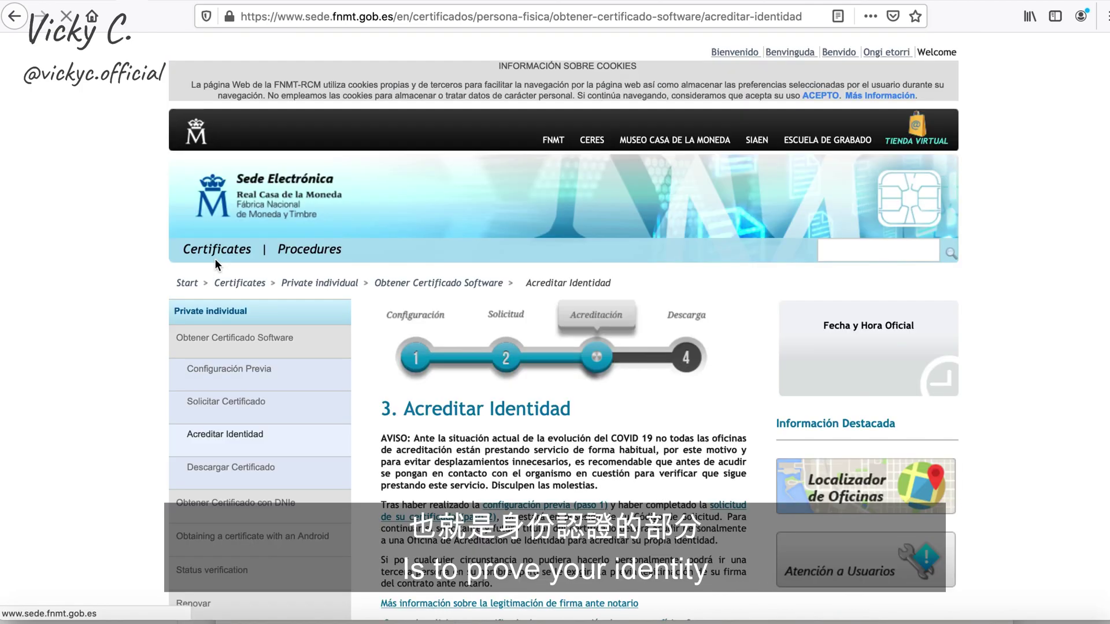
- Scroll the Acreditar Identidad page and open the Localizador de Oficinas map
{"action": "scroll", "coordinate": [602, 262], "scroll_direction": "down", "scroll_amount": 4}
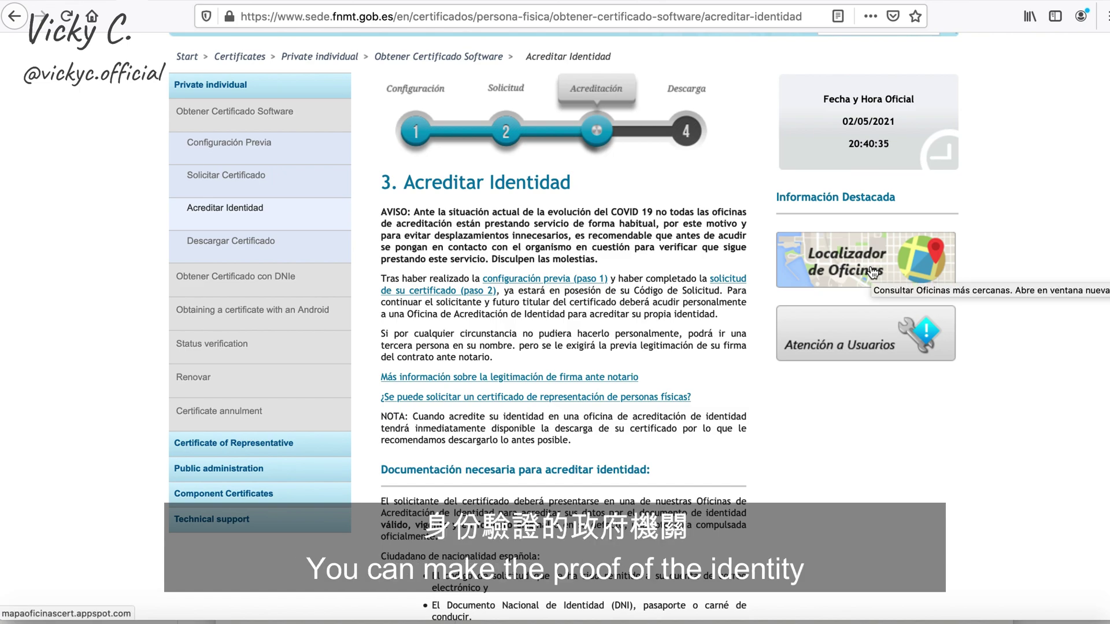
{"action": "left_click", "coordinate": [314, 1]}
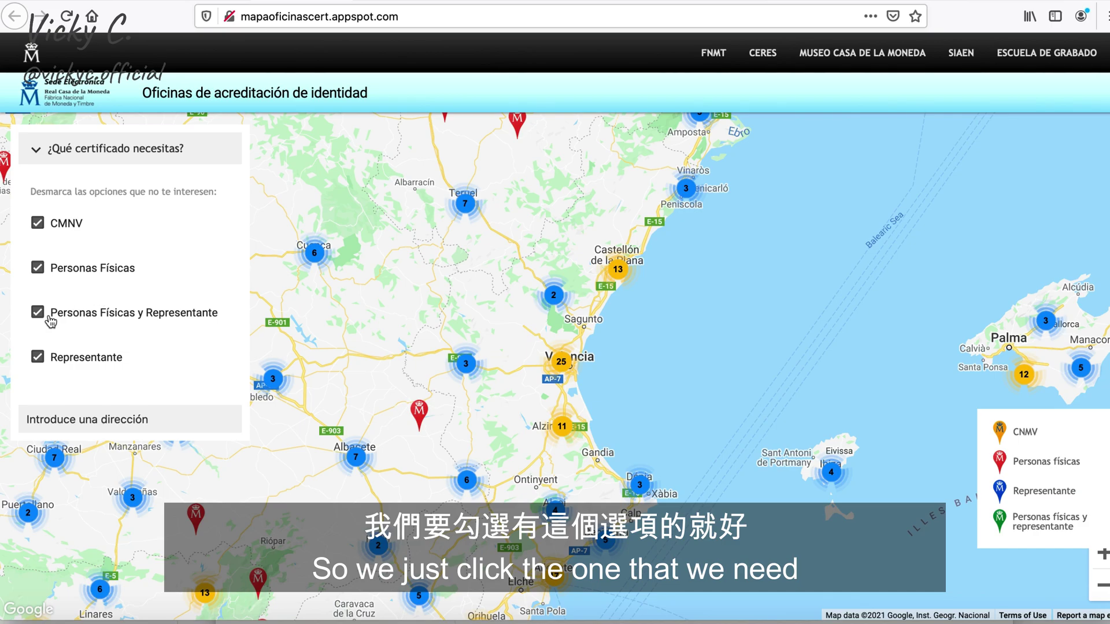
- Untick the CMNV and Representante filters and locate offices near 28004 Madrid, Spain
{"action": "left_click", "coordinate": [38, 223]}
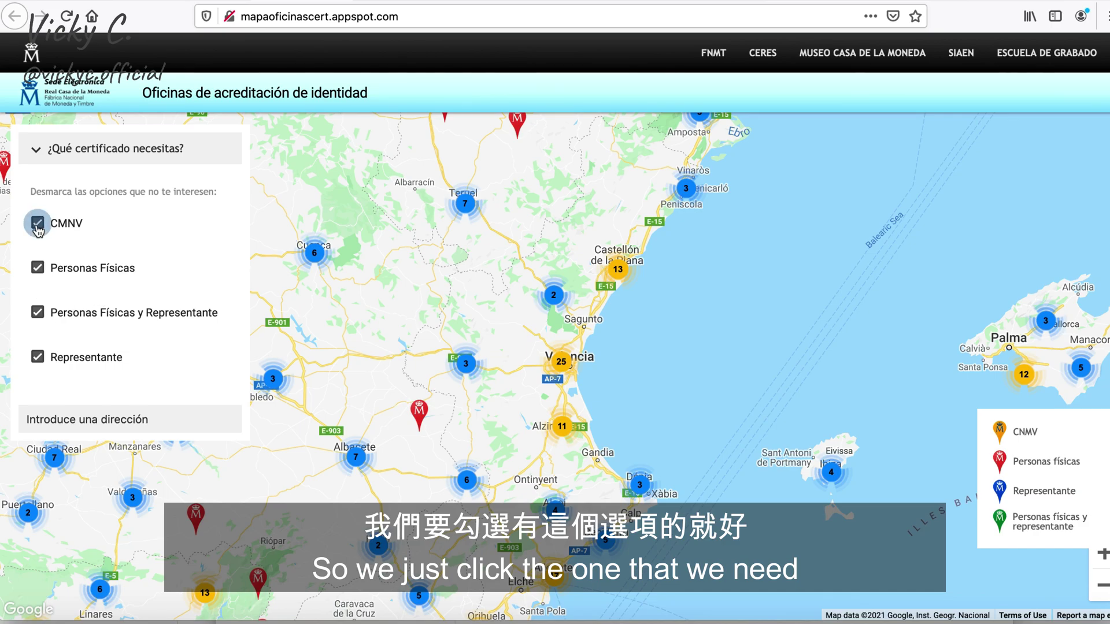
{"action": "left_click", "coordinate": [38, 357]}
{"action": "left_click", "coordinate": [97, 422]}
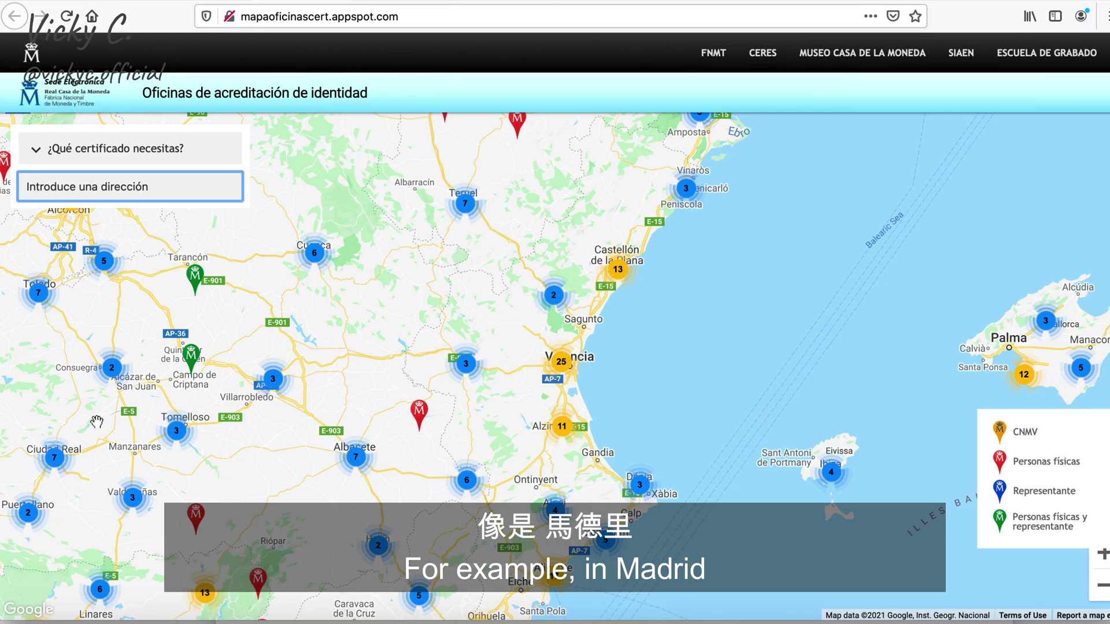
{"action": "type", "text": "280"}
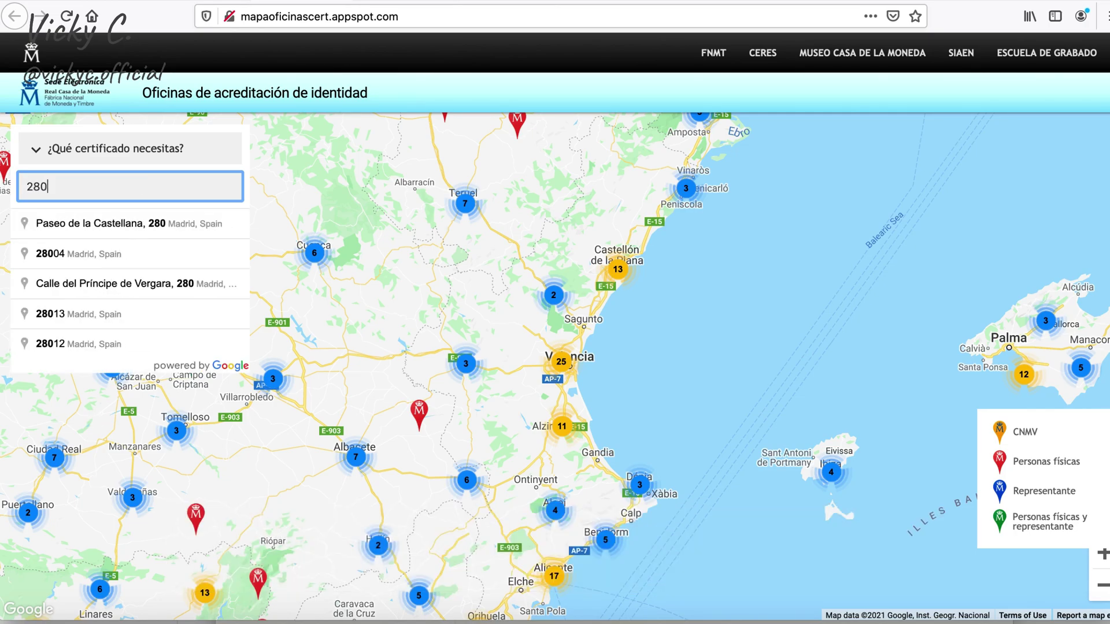
{"action": "left_click", "coordinate": [105, 263]}
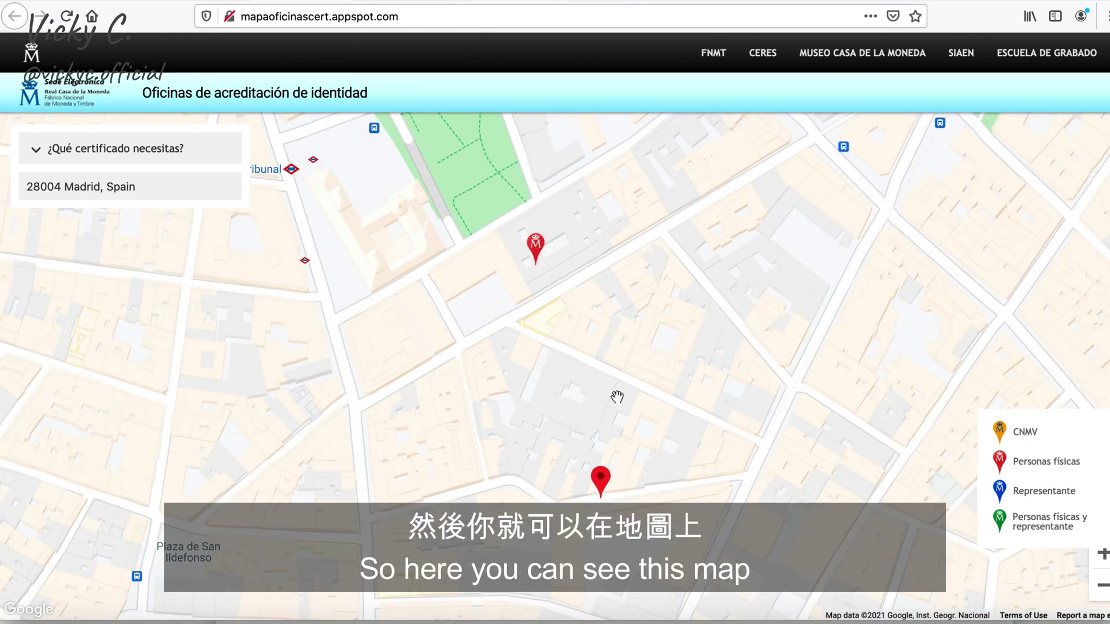
{"action": "scroll", "coordinate": [617, 396], "scroll_direction": "down", "scroll_amount": 5}
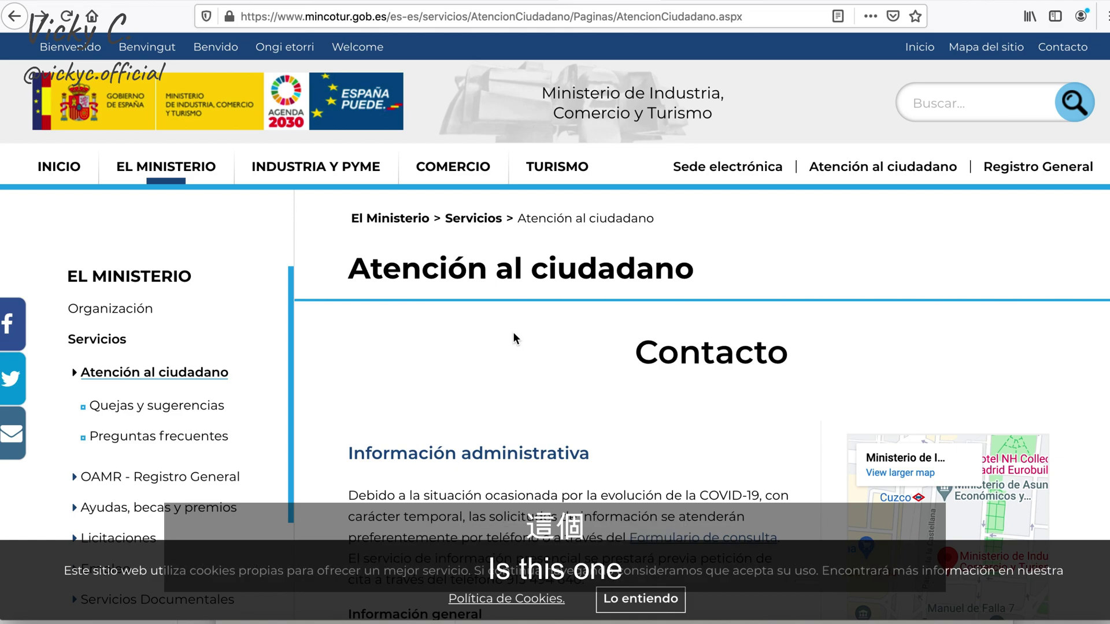
- Find the electronic certificate applicant accreditation section and open its Reserva Cita Previa link
{"action": "scroll", "coordinate": [512, 332], "scroll_direction": "down", "scroll_amount": 5}
{"action": "scroll", "coordinate": [521, 231], "scroll_direction": "up", "scroll_amount": 5}
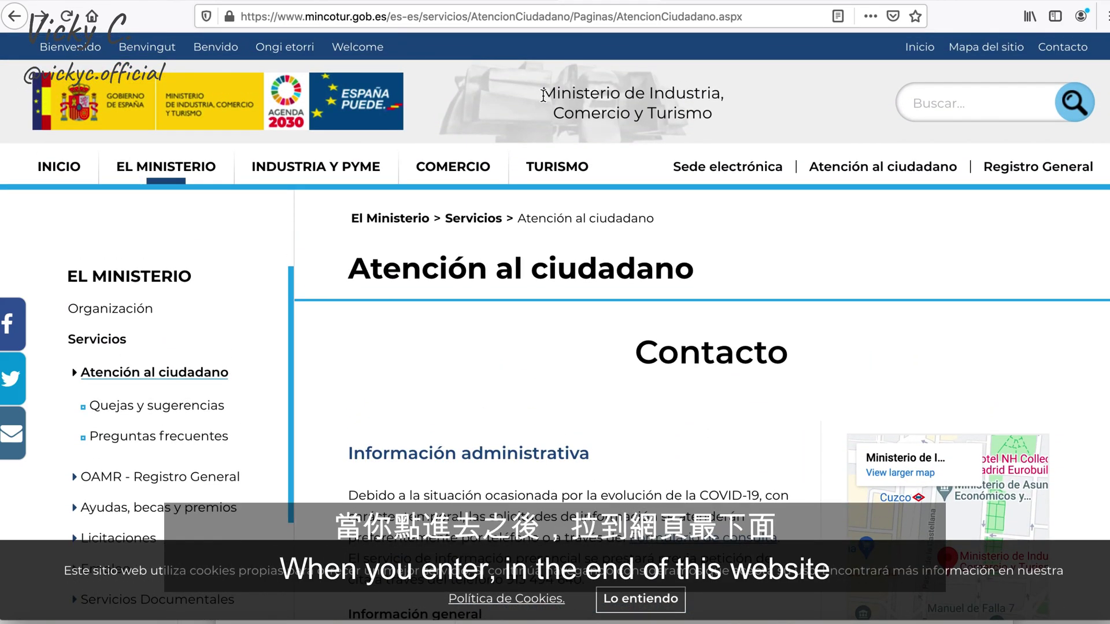
{"action": "scroll", "coordinate": [511, 334], "scroll_direction": "down", "scroll_amount": 6}
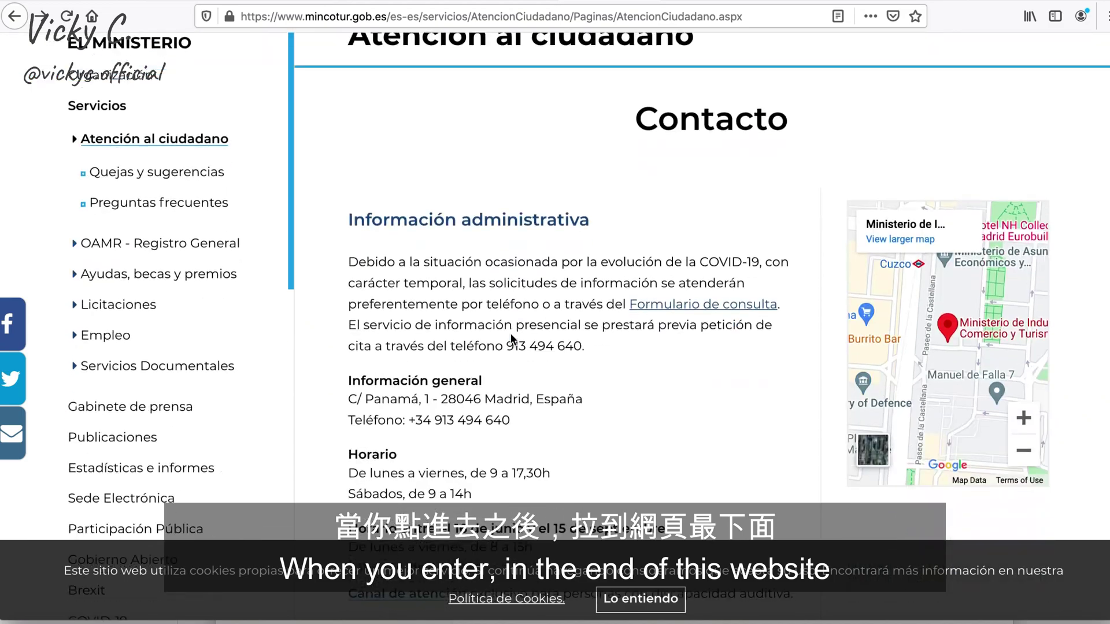
{"action": "scroll", "coordinate": [511, 333], "scroll_direction": "down", "scroll_amount": 10}
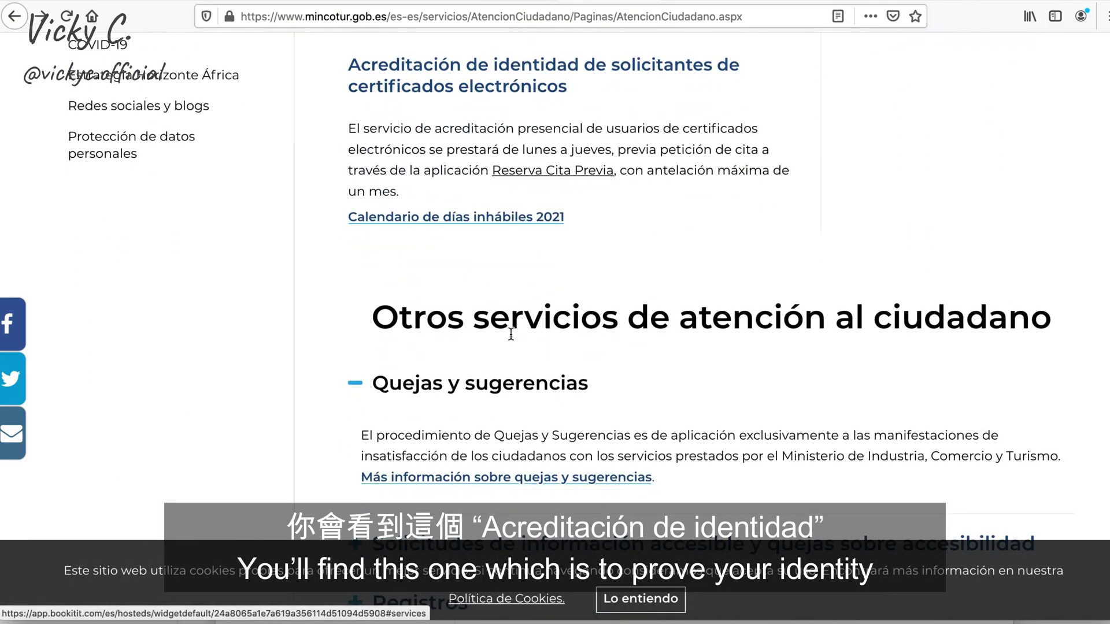
{"action": "scroll", "coordinate": [512, 341], "scroll_direction": "up", "scroll_amount": 6}
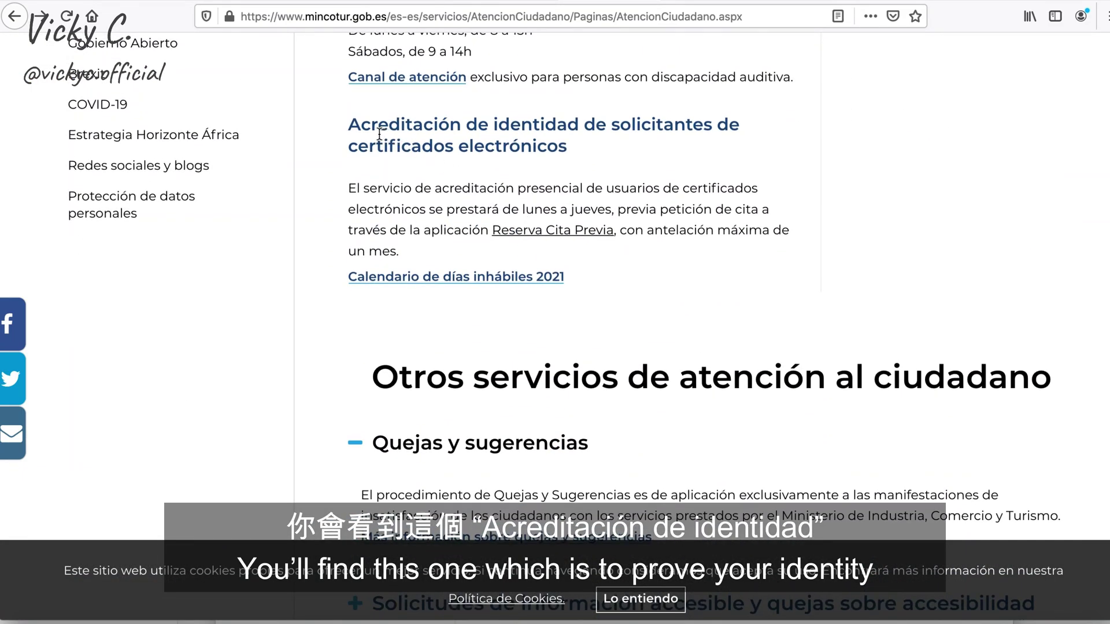
{"action": "left_click_drag", "start_coordinate": [350, 126], "coordinate": [598, 136]}
{"action": "left_click", "coordinate": [595, 134]}
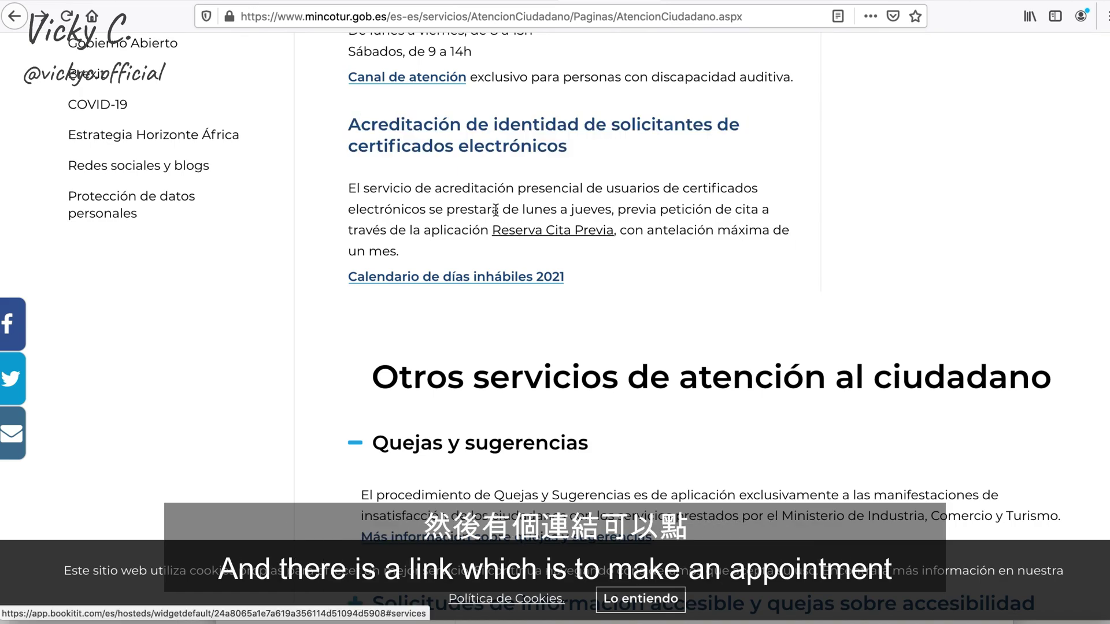
{"action": "left_click", "coordinate": [513, 234]}
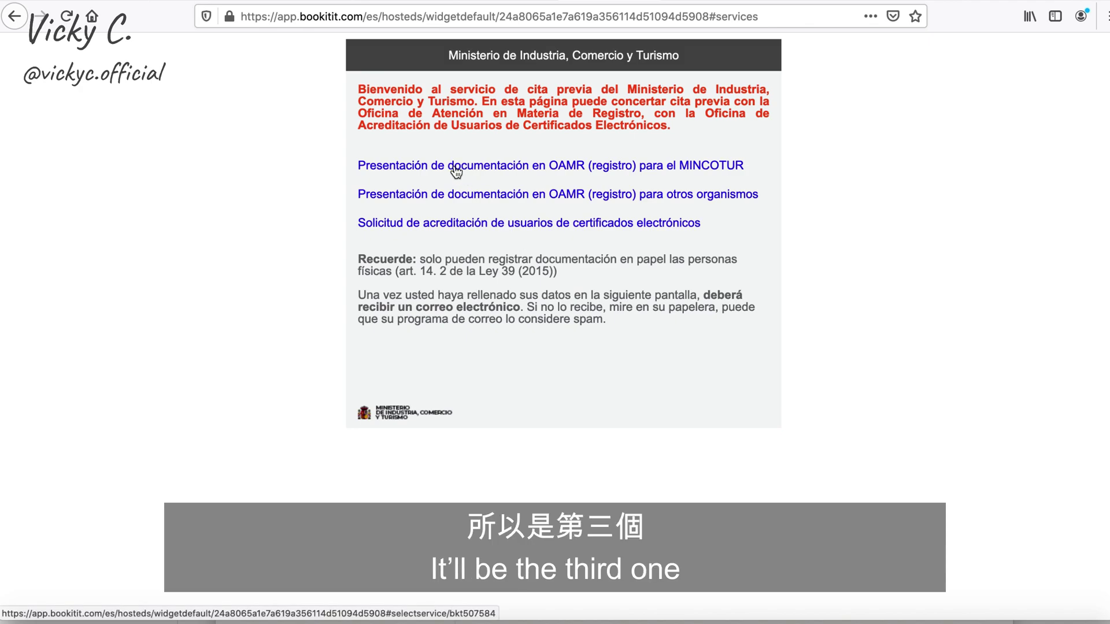
- Choose the certificate user accreditation service, book 09:20 on Monday 31 May 2021, and visit the Motivo and Comentarios fields
{"action": "left_click", "coordinate": [462, 223]}
{"action": "left_click", "coordinate": [377, 119]}
{"action": "scroll", "coordinate": [431, 159], "scroll_direction": "down", "scroll_amount": 1}
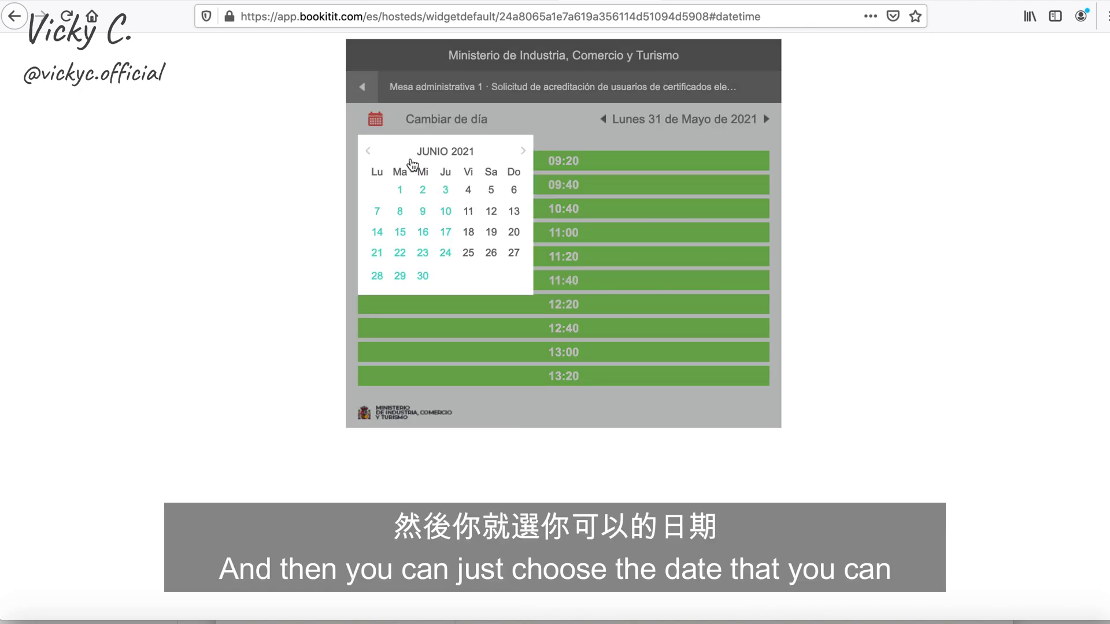
{"action": "left_click", "coordinate": [369, 152]}
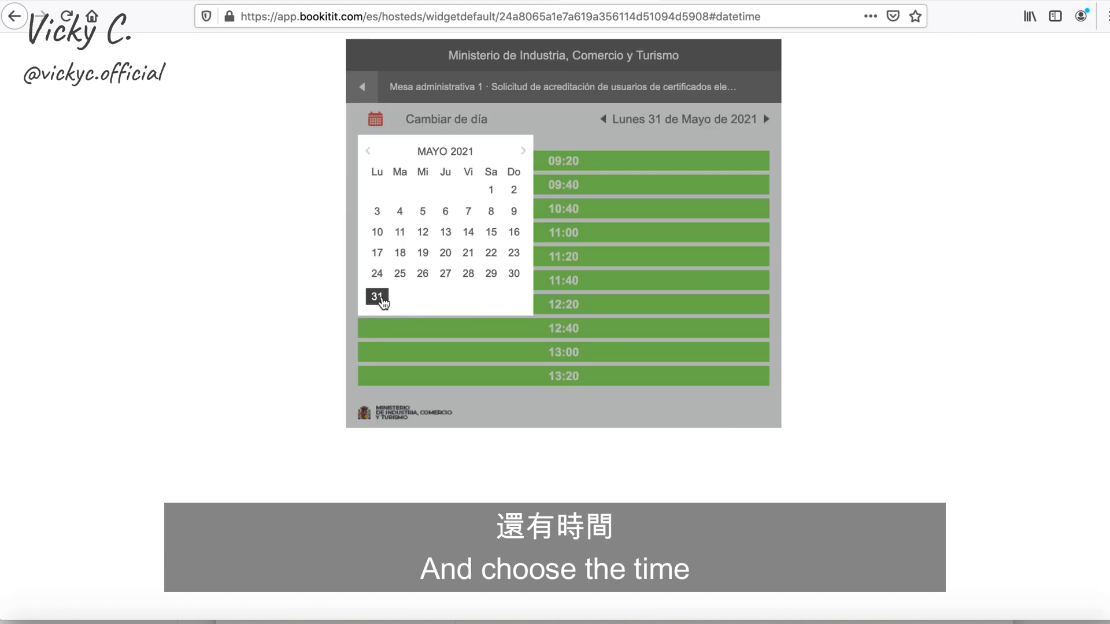
{"action": "left_click", "coordinate": [377, 296]}
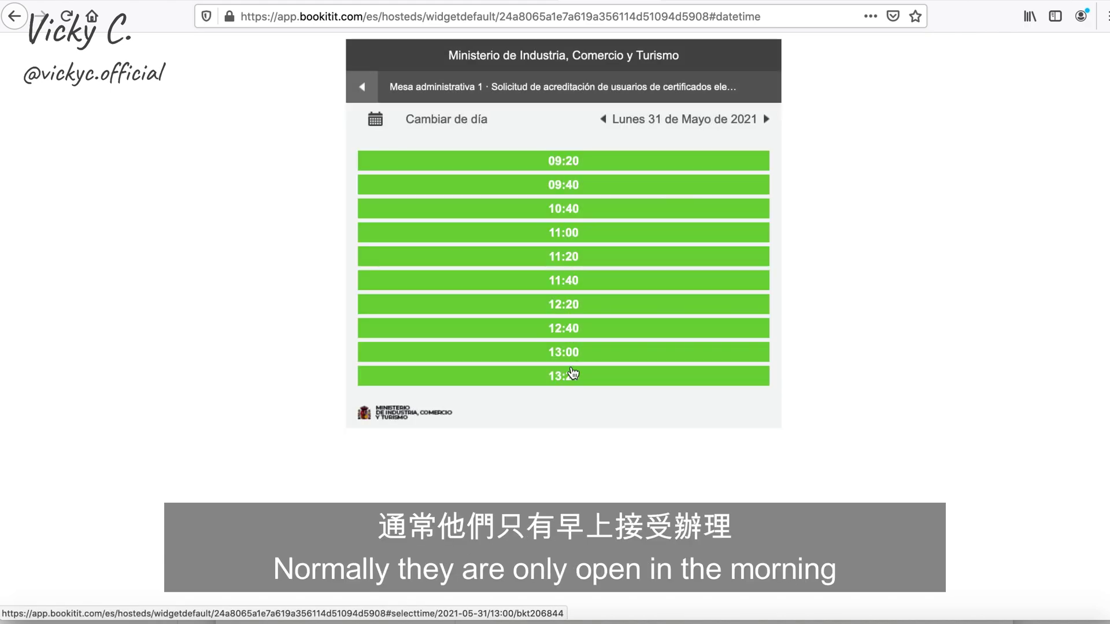
{"action": "left_click", "coordinate": [553, 155]}
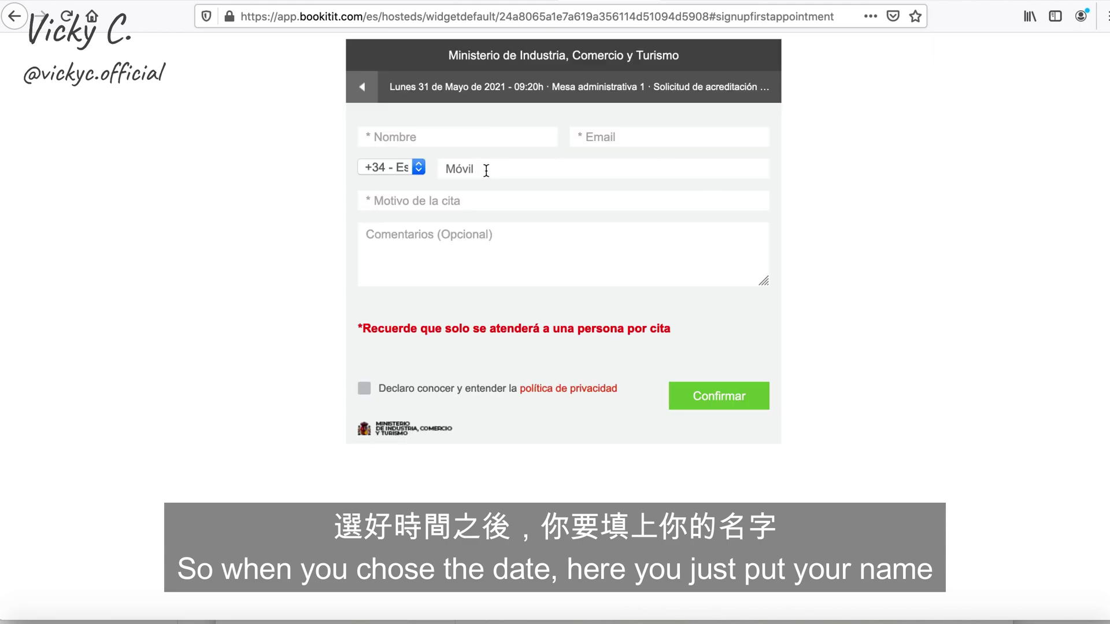
{"action": "left_click", "coordinate": [477, 201]}
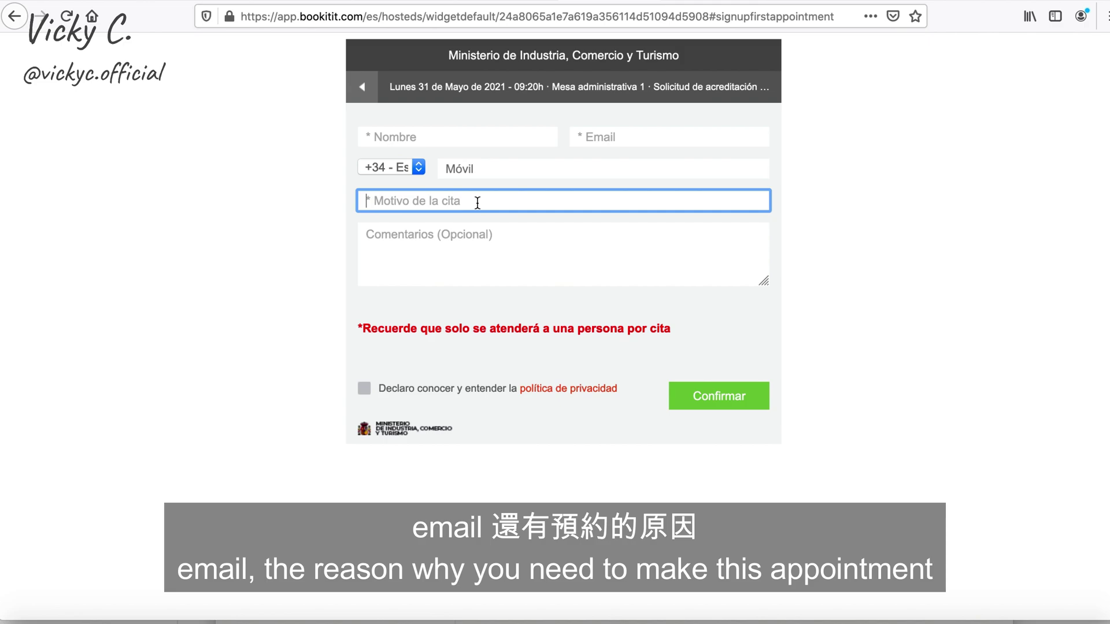
{"action": "left_click", "coordinate": [455, 238]}
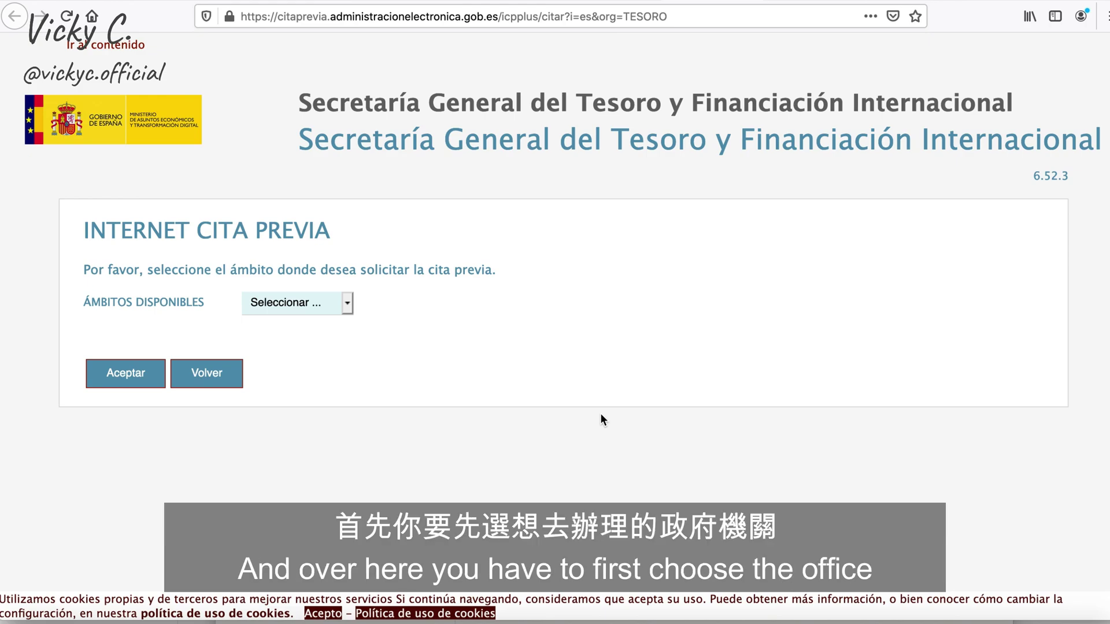
- Select TESORO-MADRID and 'Emisión Certificados Electrónicos de la FNMT', then continue to the applicant form
{"action": "left_click", "coordinate": [308, 303]}
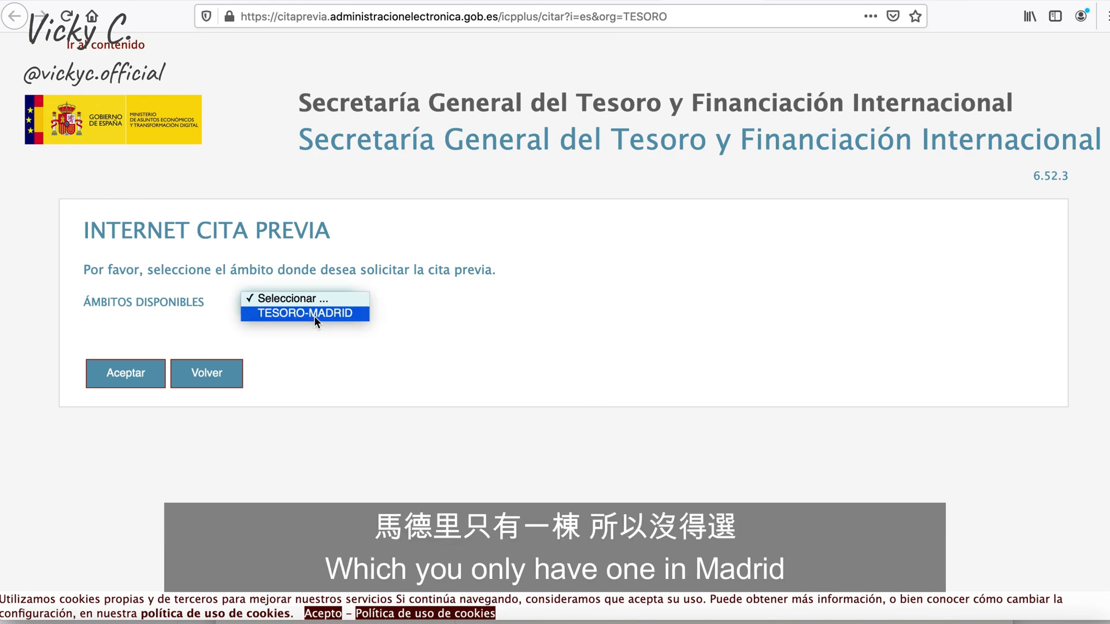
{"action": "left_click", "coordinate": [314, 316]}
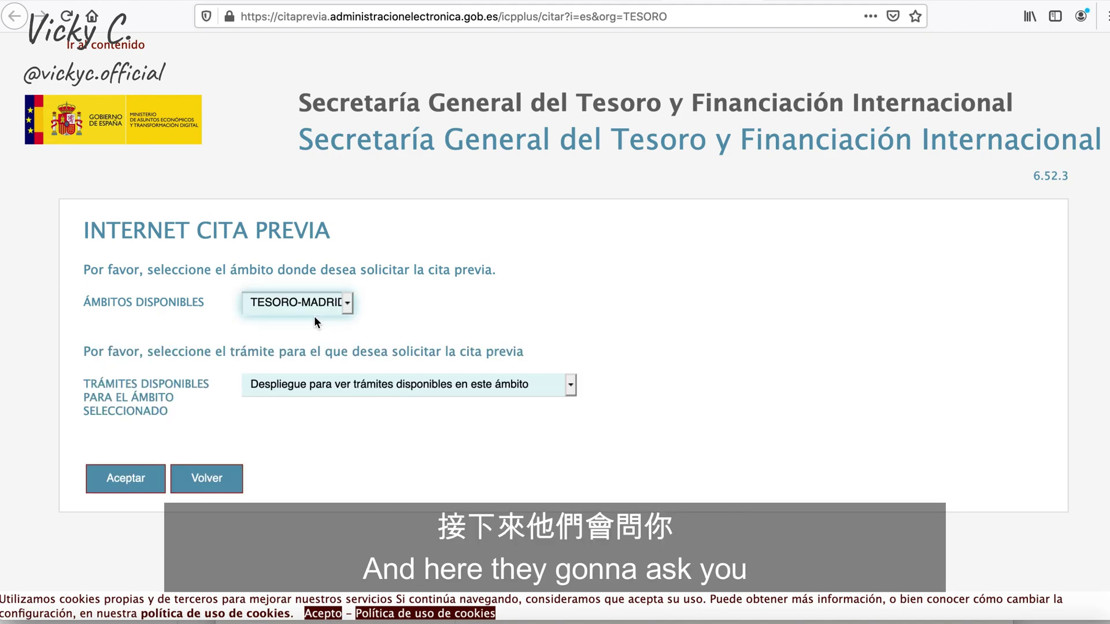
{"action": "left_click", "coordinate": [332, 391]}
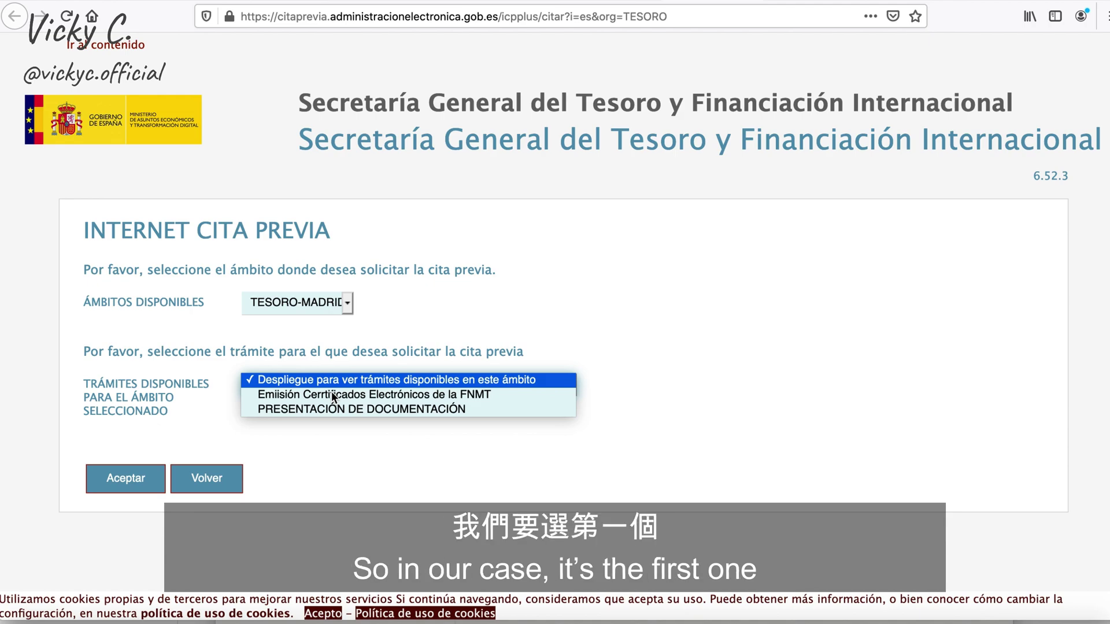
{"action": "left_click", "coordinate": [318, 397]}
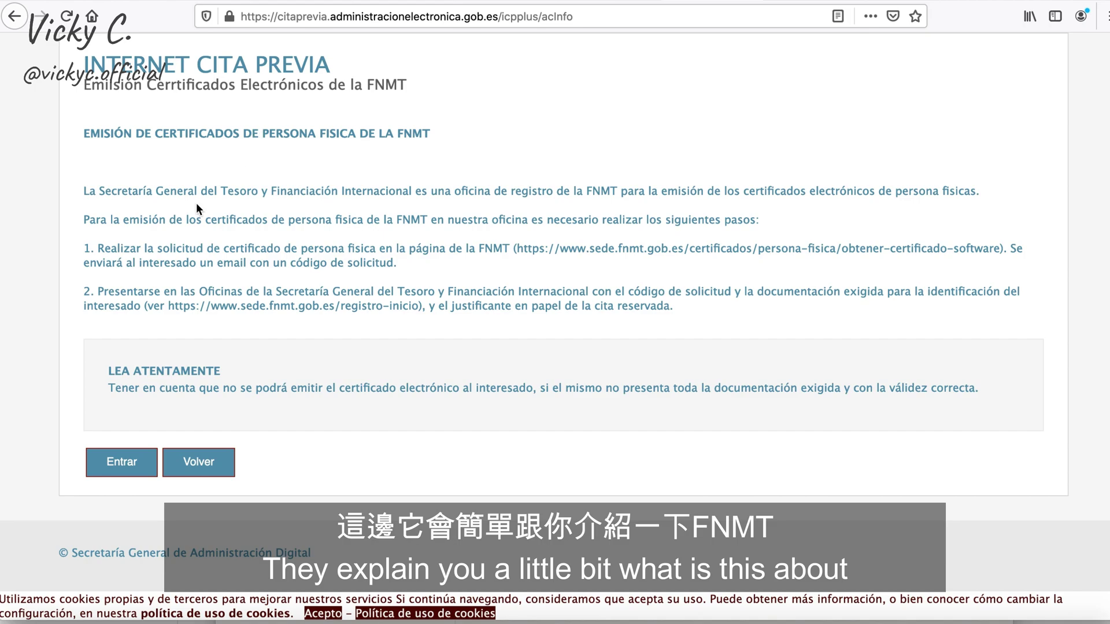
{"action": "left_click", "coordinate": [122, 466]}
{"action": "scroll", "coordinate": [120, 466], "scroll_direction": "down", "scroll_amount": 2}
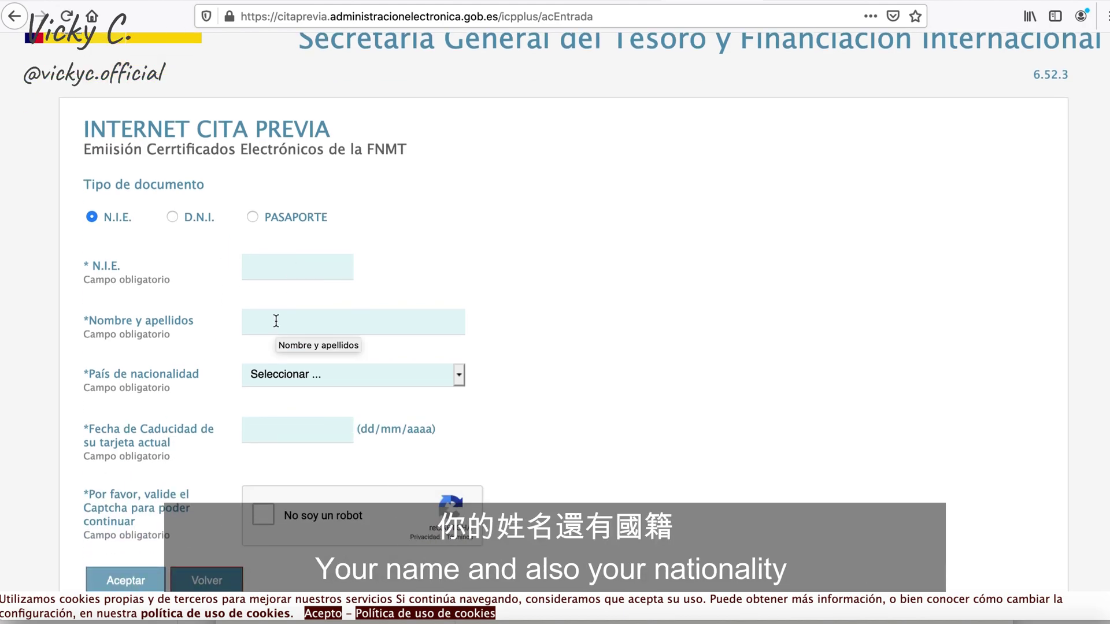
{"action": "scroll", "coordinate": [189, 381], "scroll_direction": "down", "scroll_amount": 1}
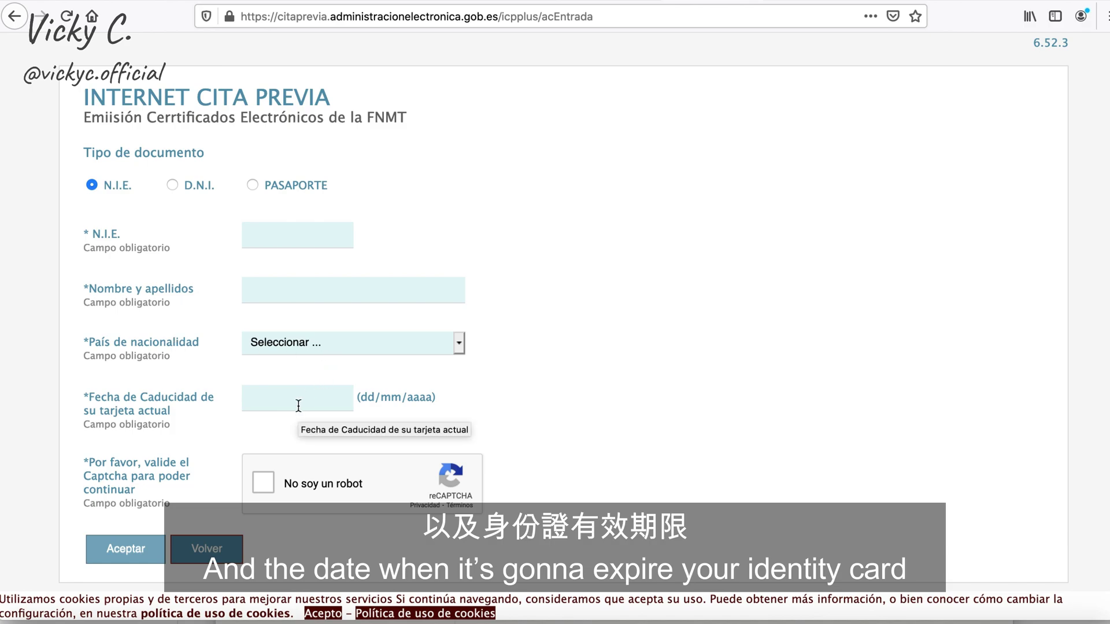
{"action": "scroll", "coordinate": [298, 405], "scroll_direction": "down", "scroll_amount": 3}
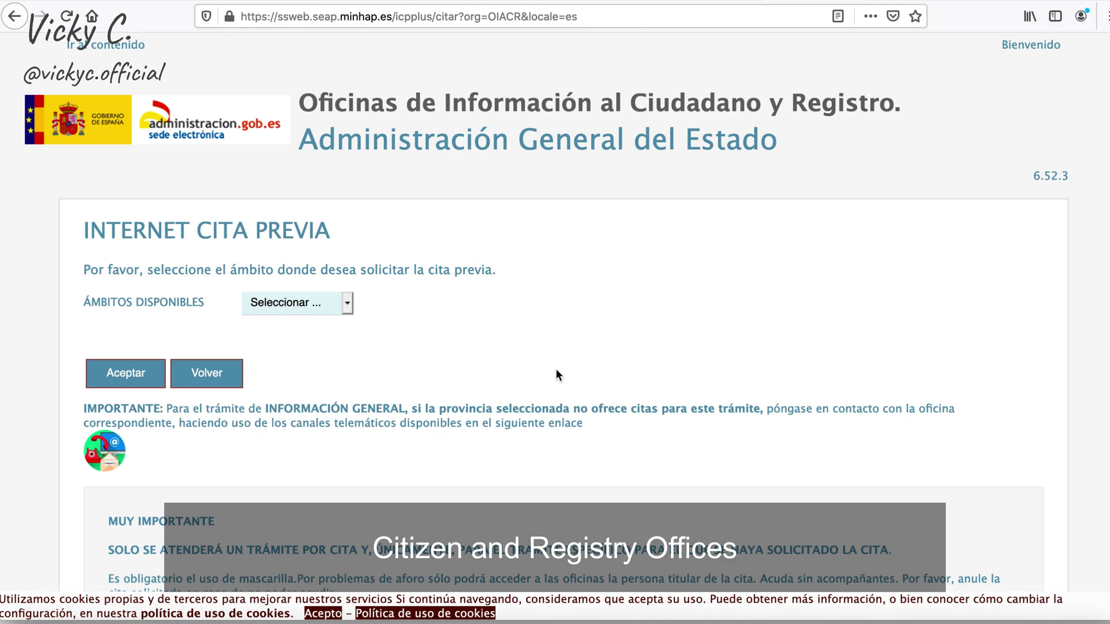
- Choose Madrid and 'Certificados digitales (FNMT)', confirm, and continue to the identification form
{"action": "left_click", "coordinate": [325, 302]}
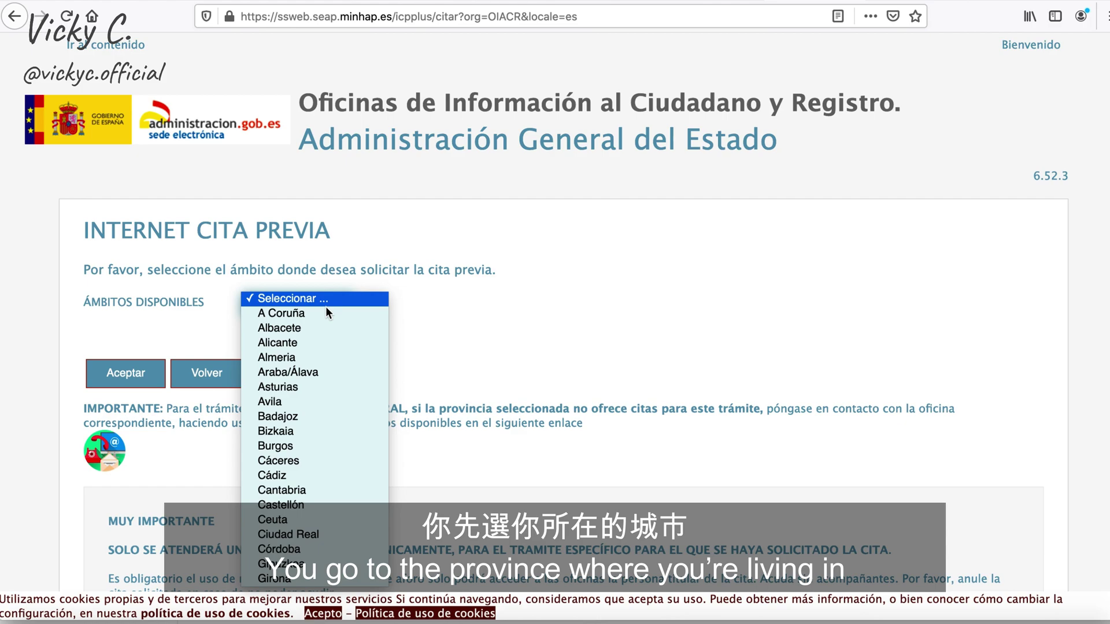
{"action": "scroll", "coordinate": [306, 411], "scroll_direction": "down", "scroll_amount": 2}
{"action": "scroll", "coordinate": [301, 481], "scroll_direction": "down", "scroll_amount": 3}
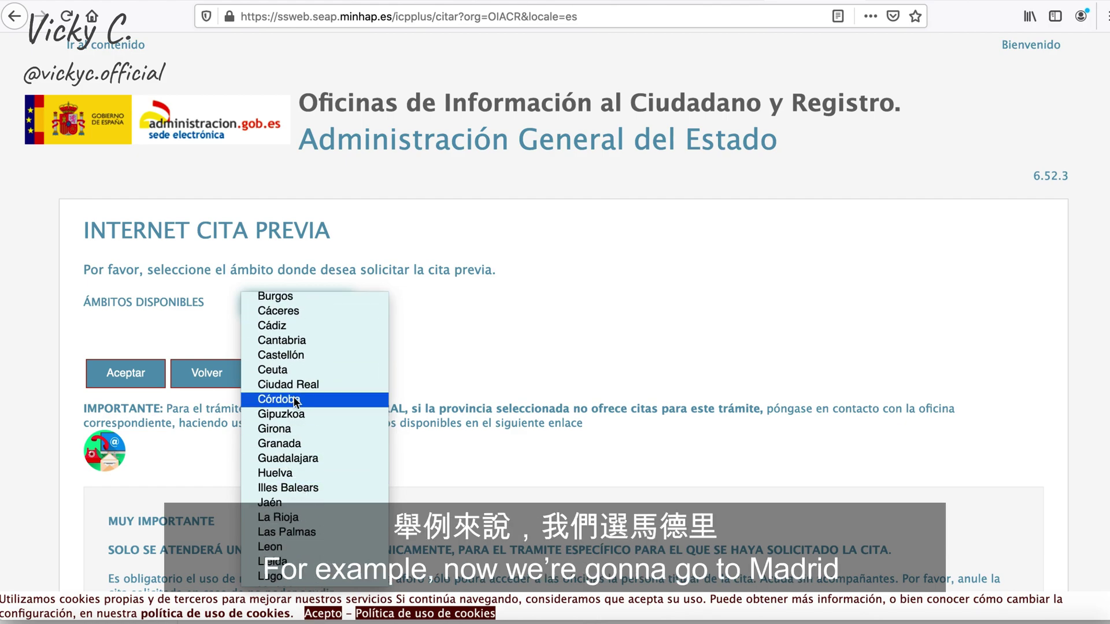
{"action": "scroll", "coordinate": [283, 393], "scroll_direction": "down", "scroll_amount": 5}
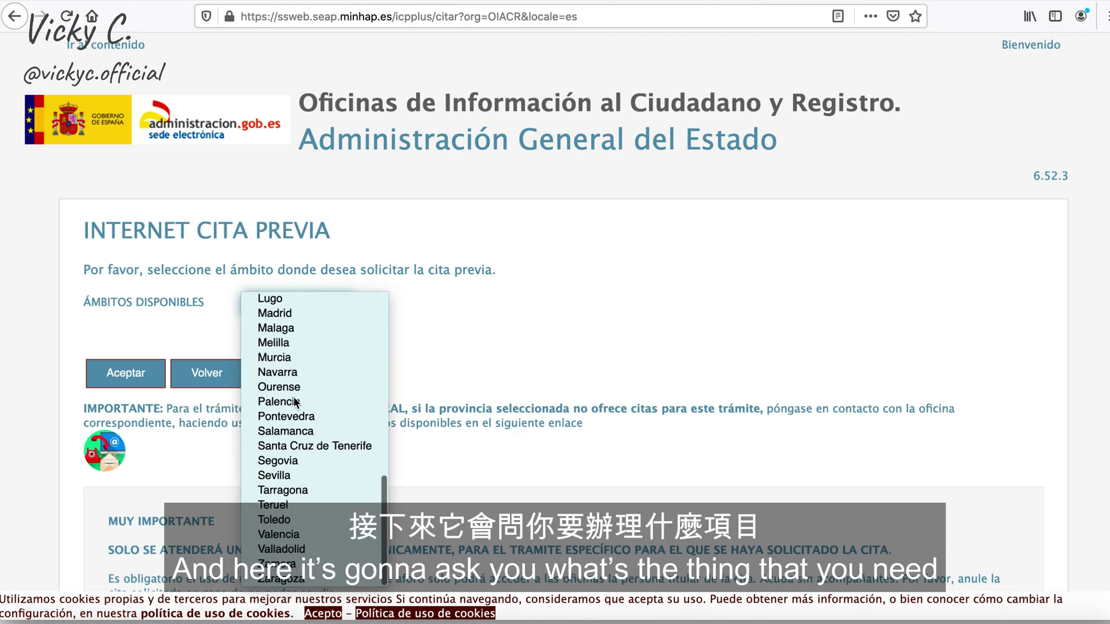
{"action": "left_click", "coordinate": [283, 315]}
{"action": "left_click", "coordinate": [350, 379]}
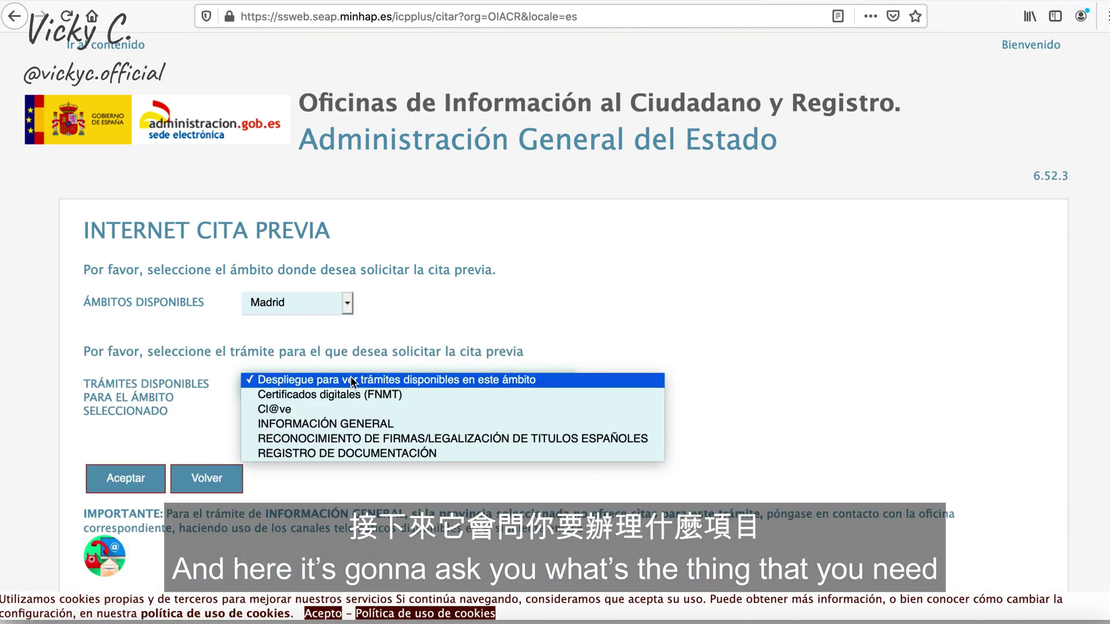
{"action": "left_click", "coordinate": [380, 397]}
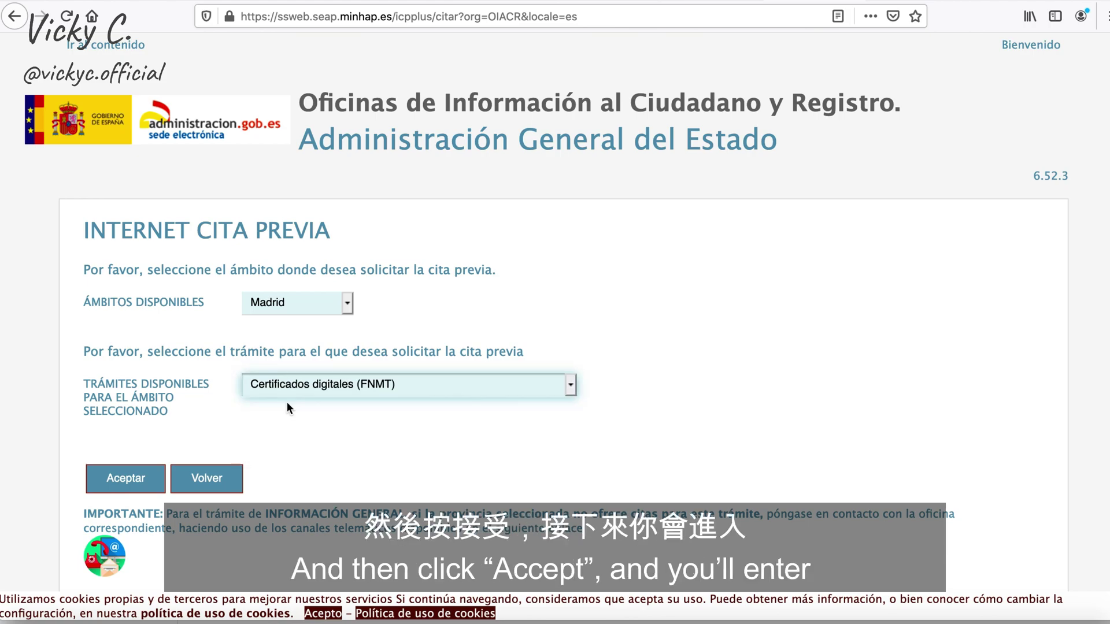
{"action": "left_click", "coordinate": [130, 480]}
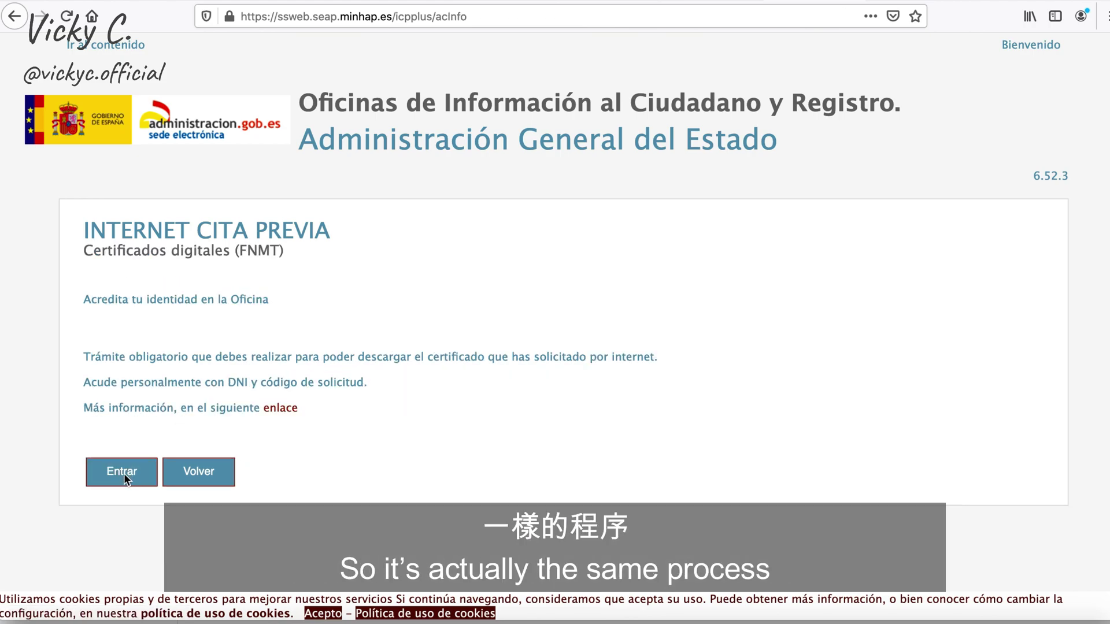
{"action": "left_click", "coordinate": [122, 480]}
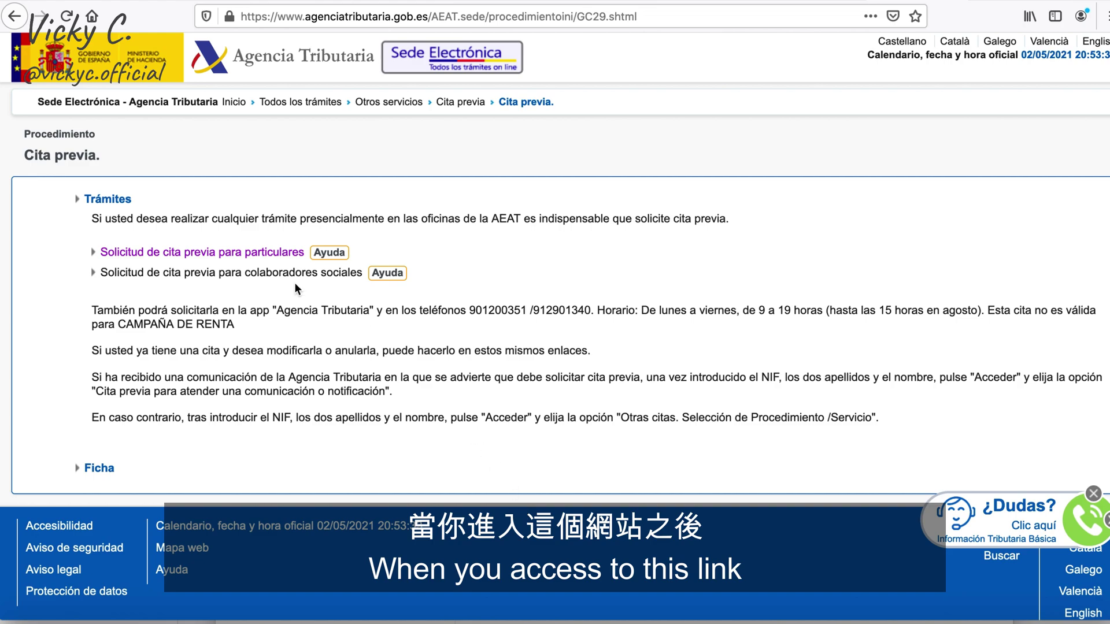
- Open the individuals' appointment NIF/NIE form, then view the FNMT 'Generación certificado de persona física' download email
{"action": "left_click", "coordinate": [149, 254]}
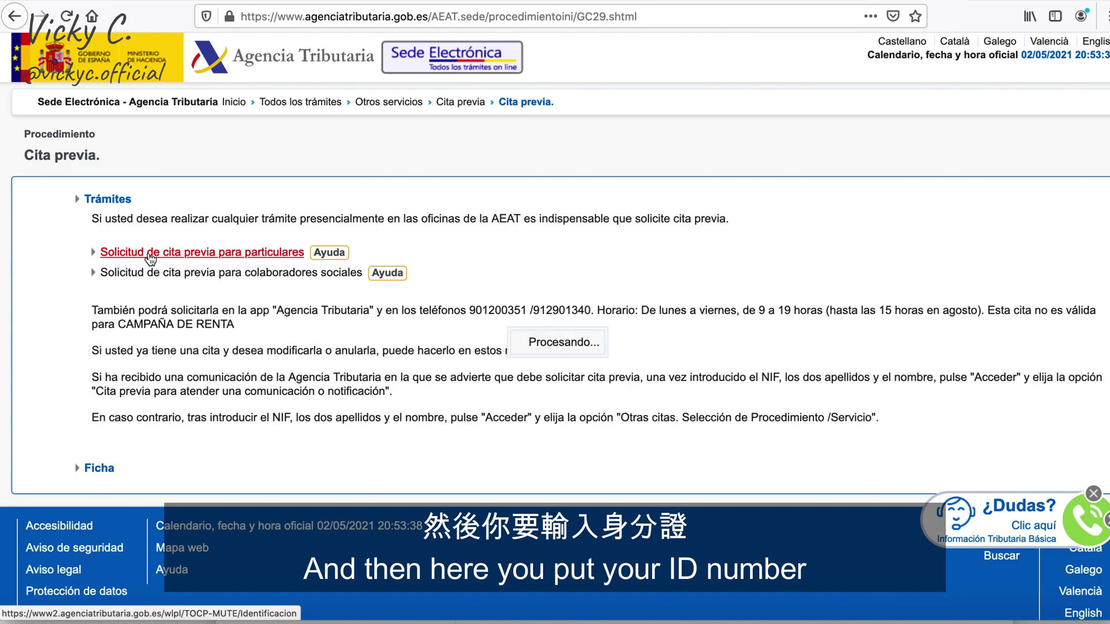
{"action": "left_click", "coordinate": [60, 247]}
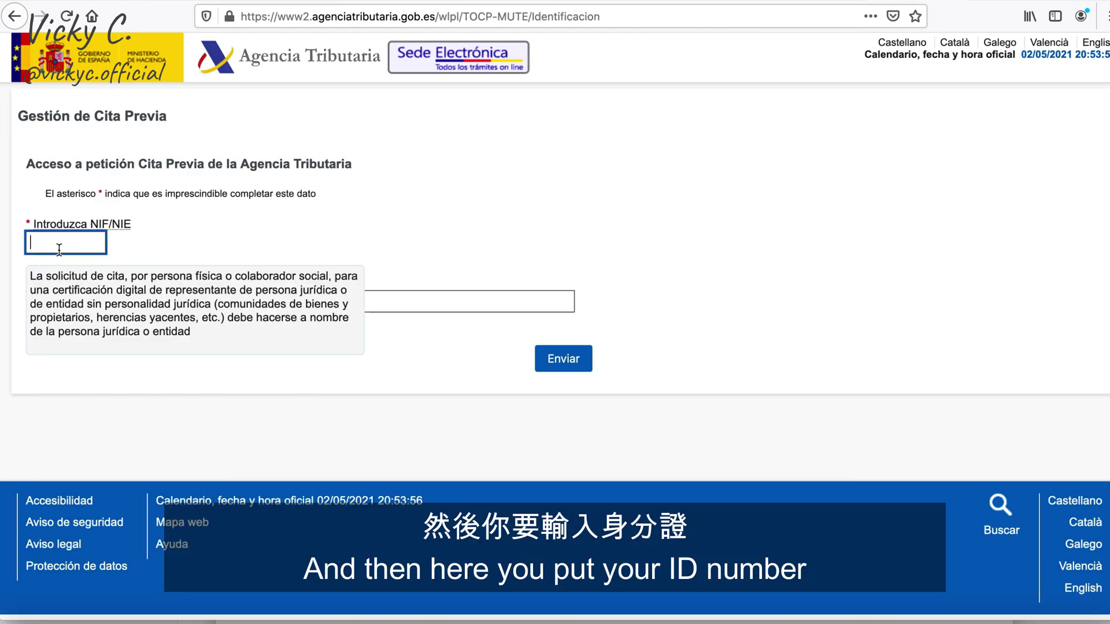
{"action": "left_click", "coordinate": [609, 289]}
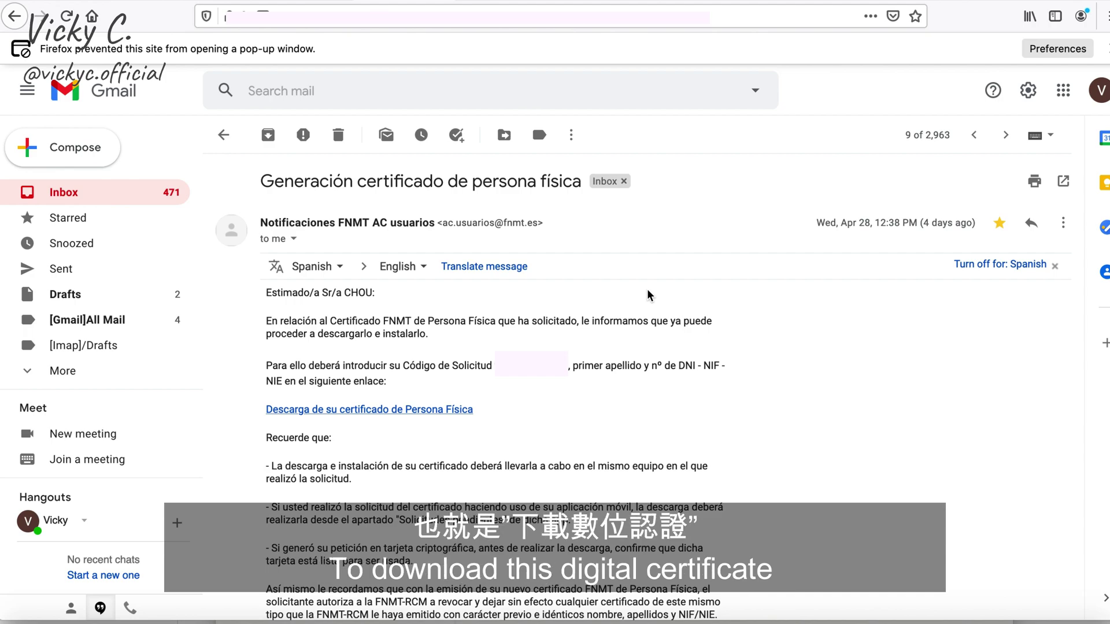
{"action": "scroll", "coordinate": [605, 377], "scroll_direction": "down", "scroll_amount": 2}
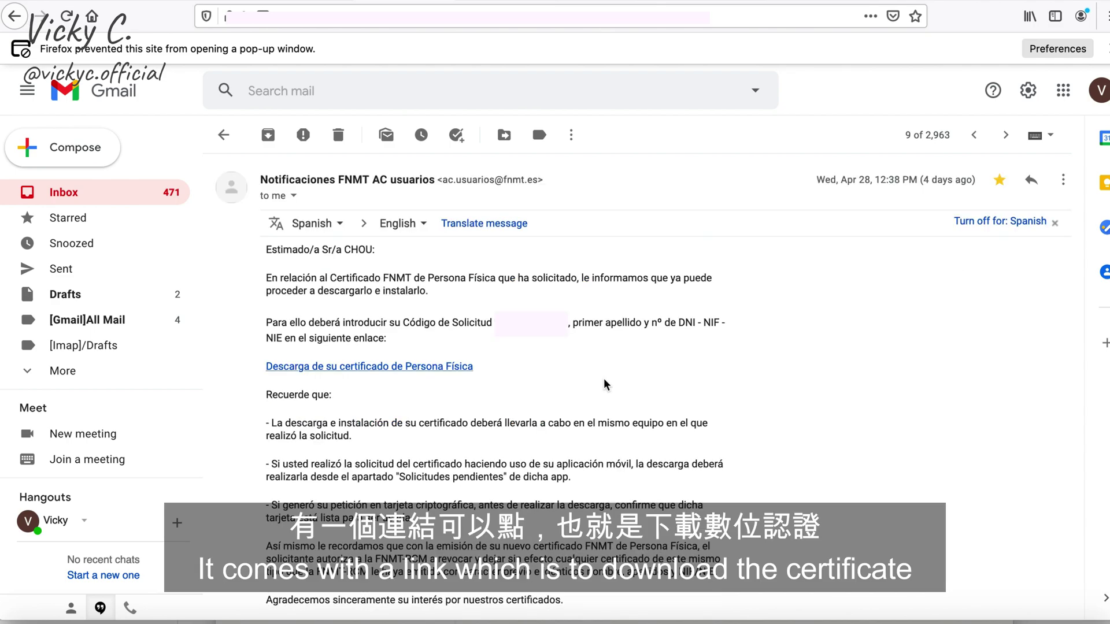